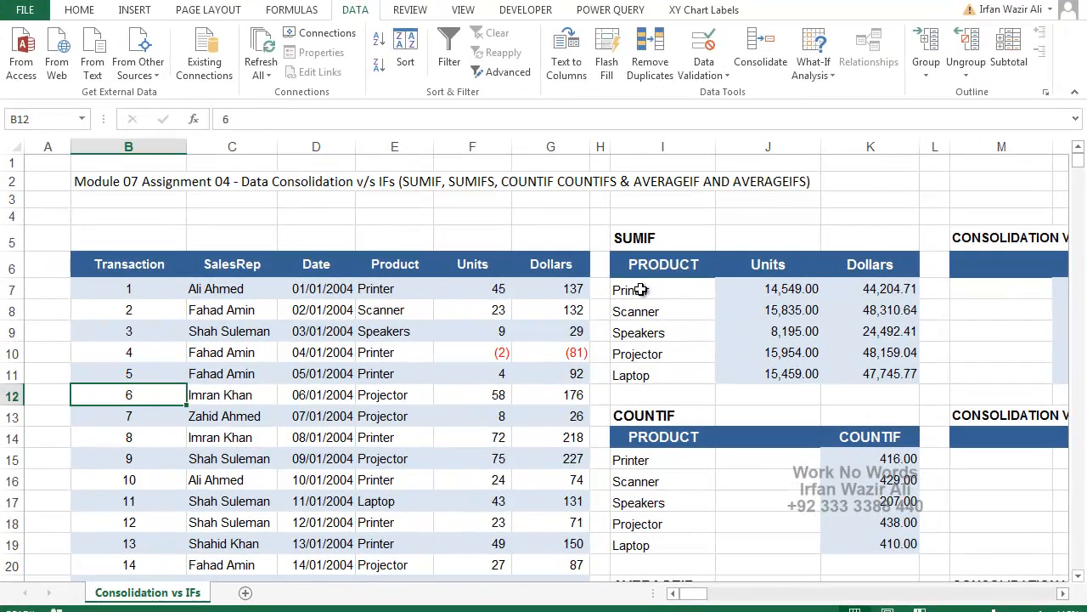
Step: Examine the SUMIF, COUNTIF and AVERAGEIF formulas for Printer in the product summary tables
left_click_drag(642, 289, 876, 378)
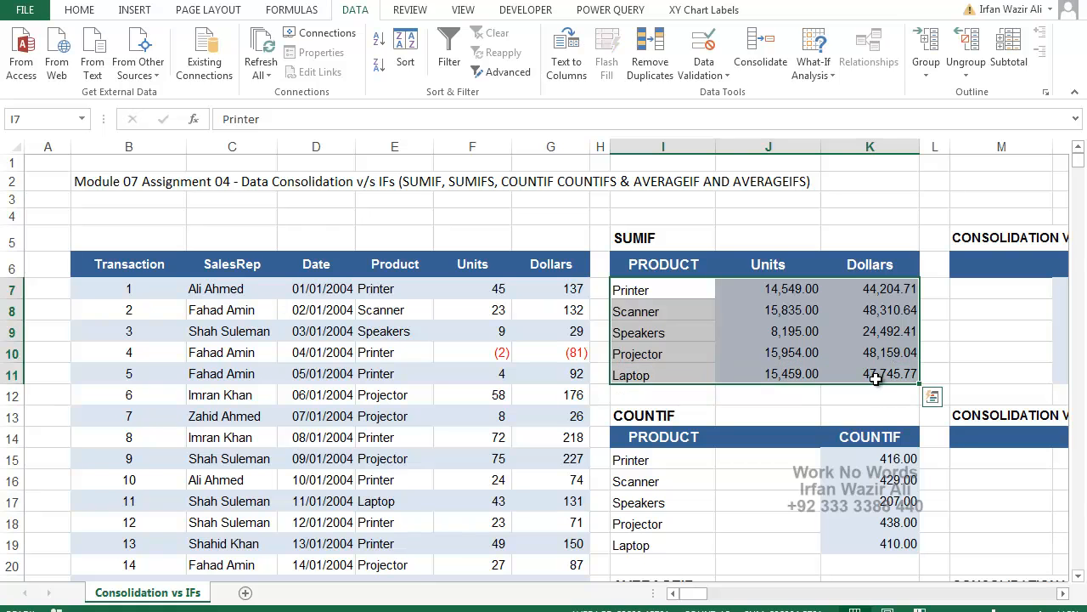
left_click(884, 291)
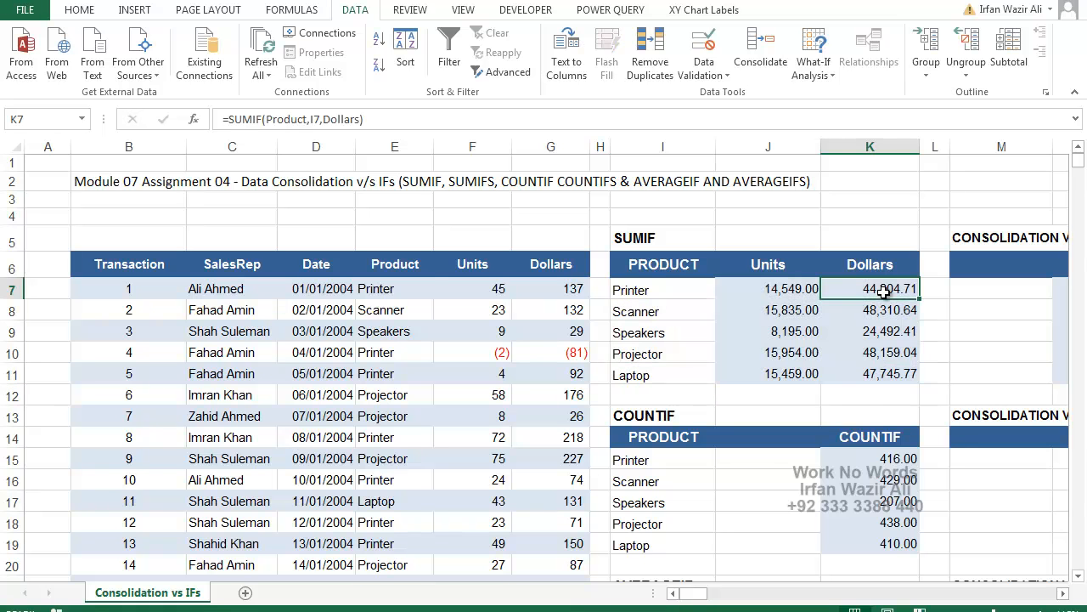
double_click(883, 292)
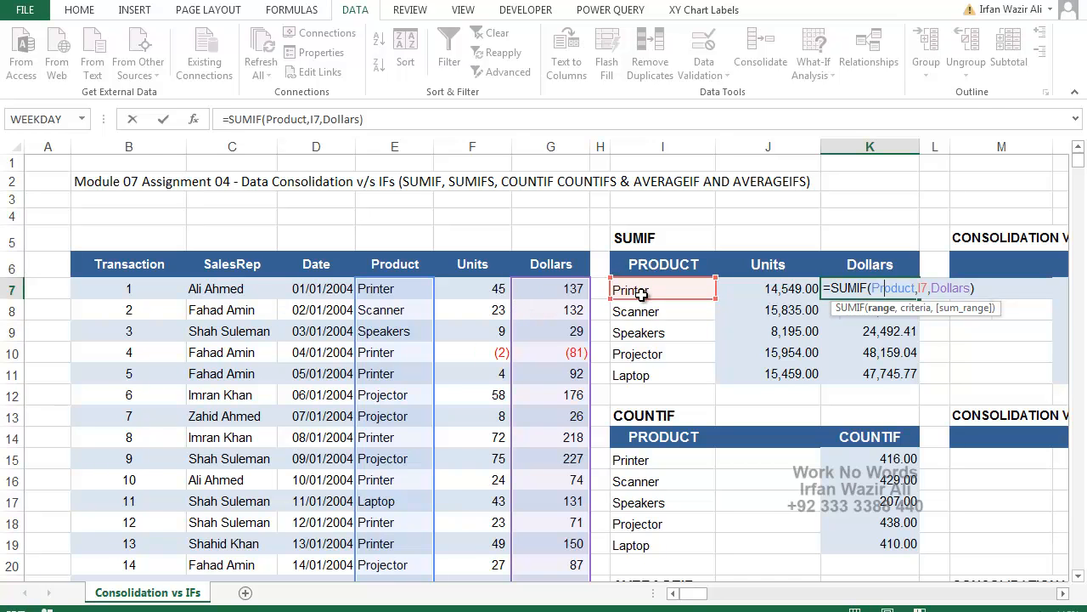
left_click(839, 316)
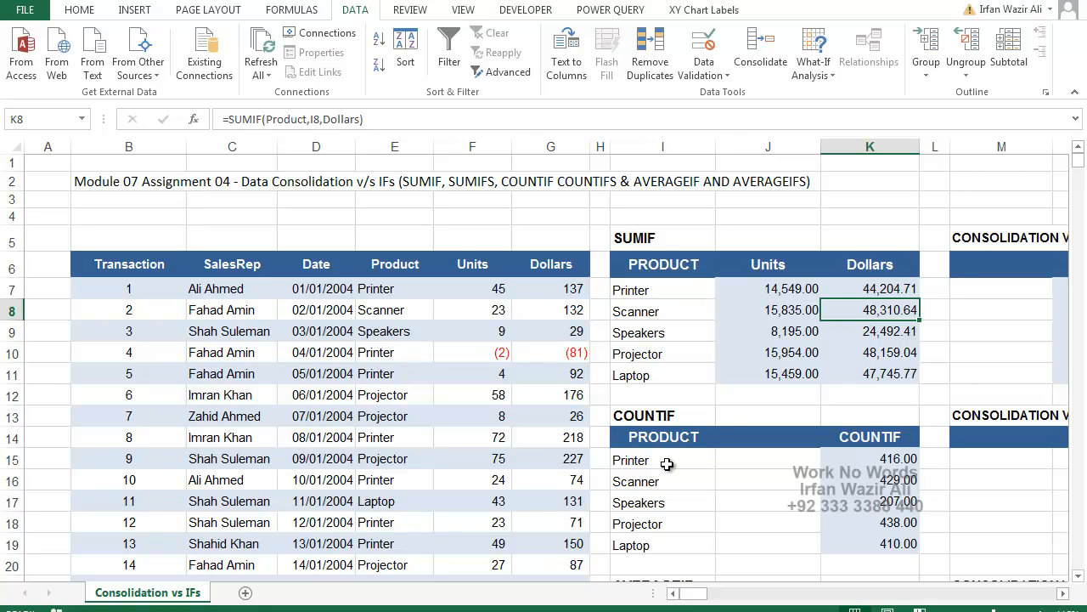
scroll(667, 464, "down", 2)
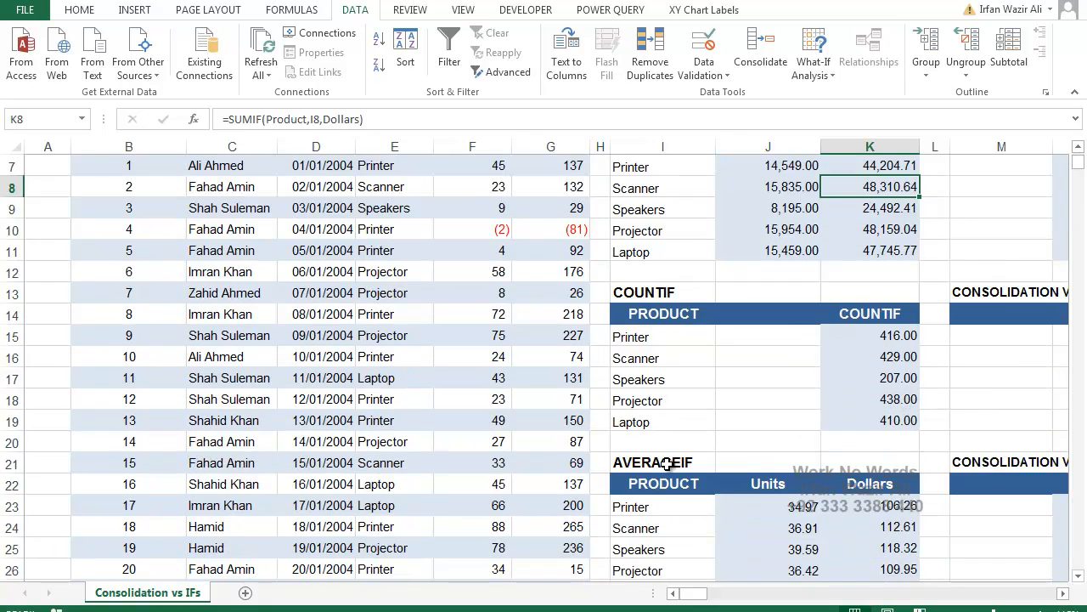
double_click(885, 337)
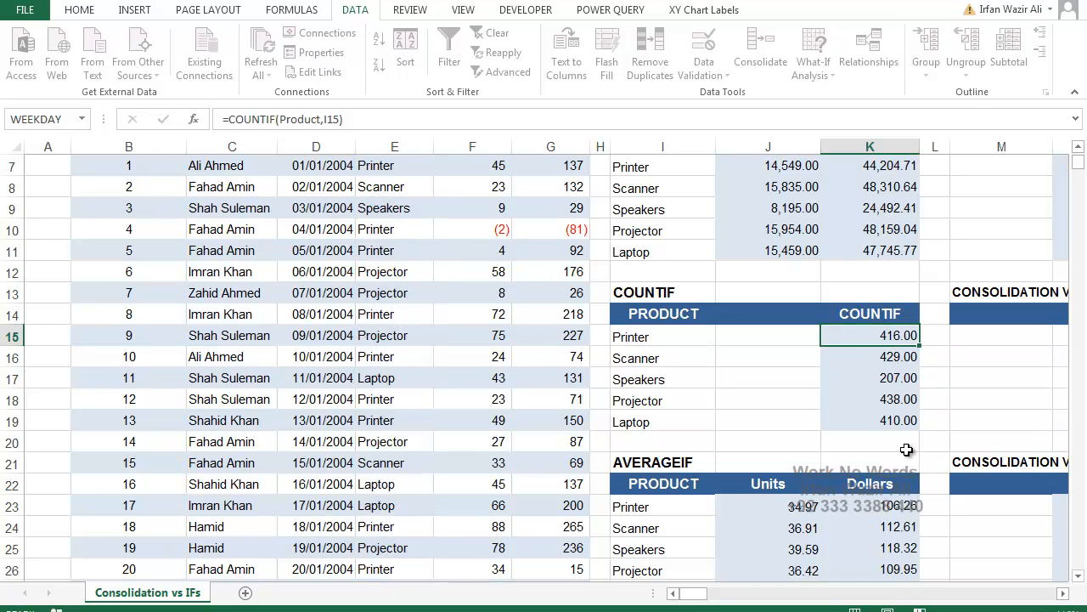
key("Escape")
scroll(907, 450, "down", 2)
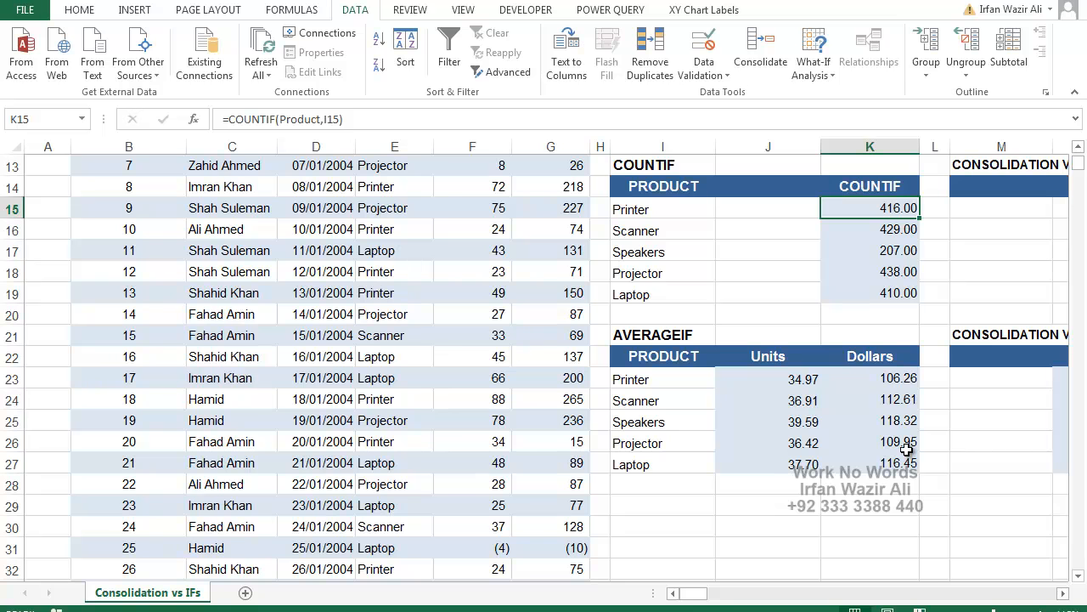
double_click(900, 377)
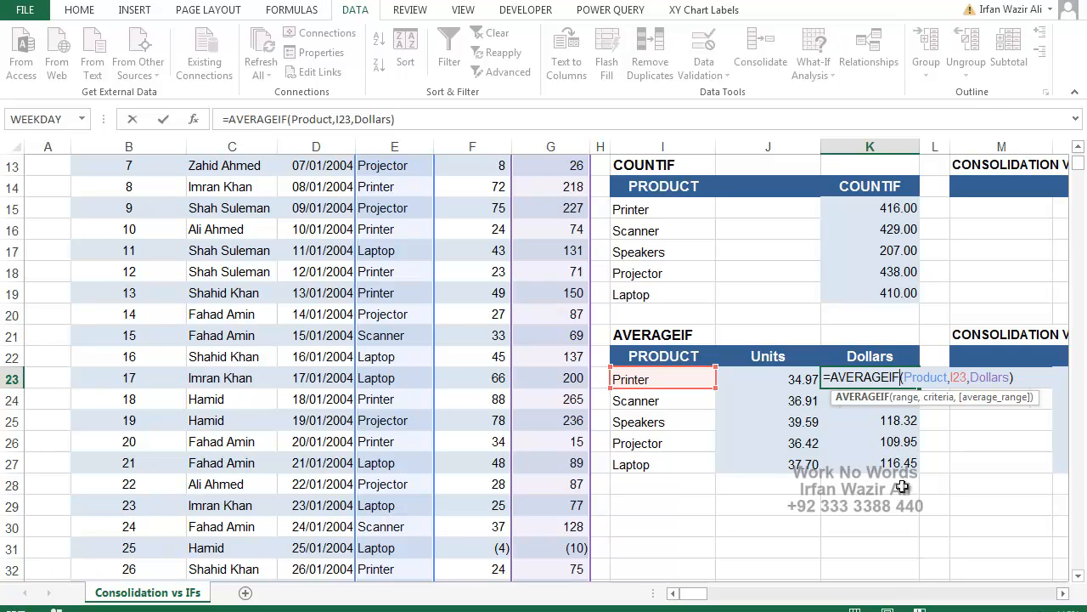
key("ctrl+Return")
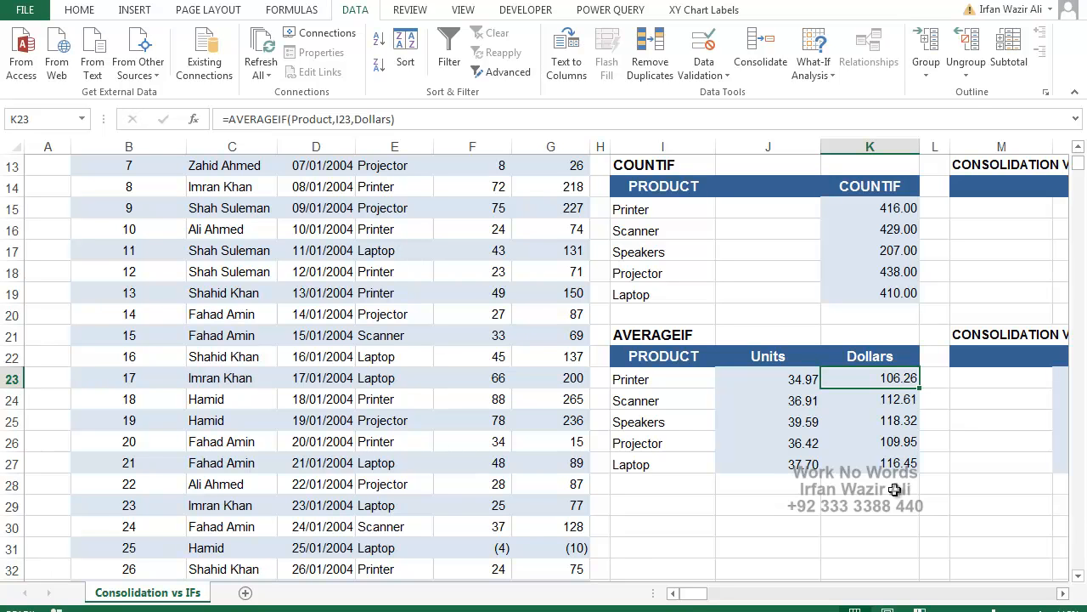
scroll(894, 491, "up", 4)
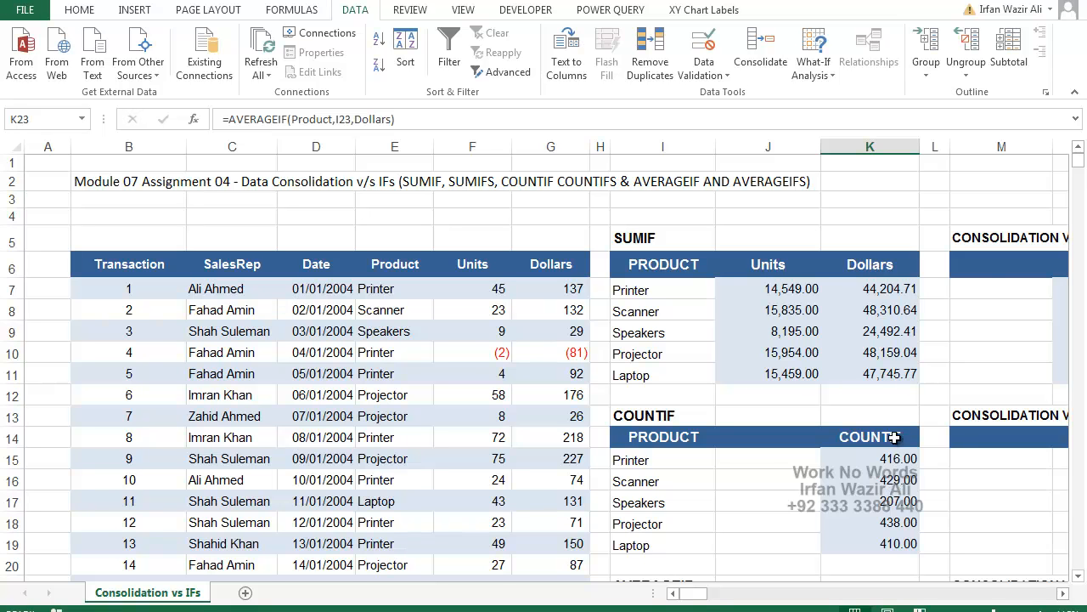
left_click(981, 267)
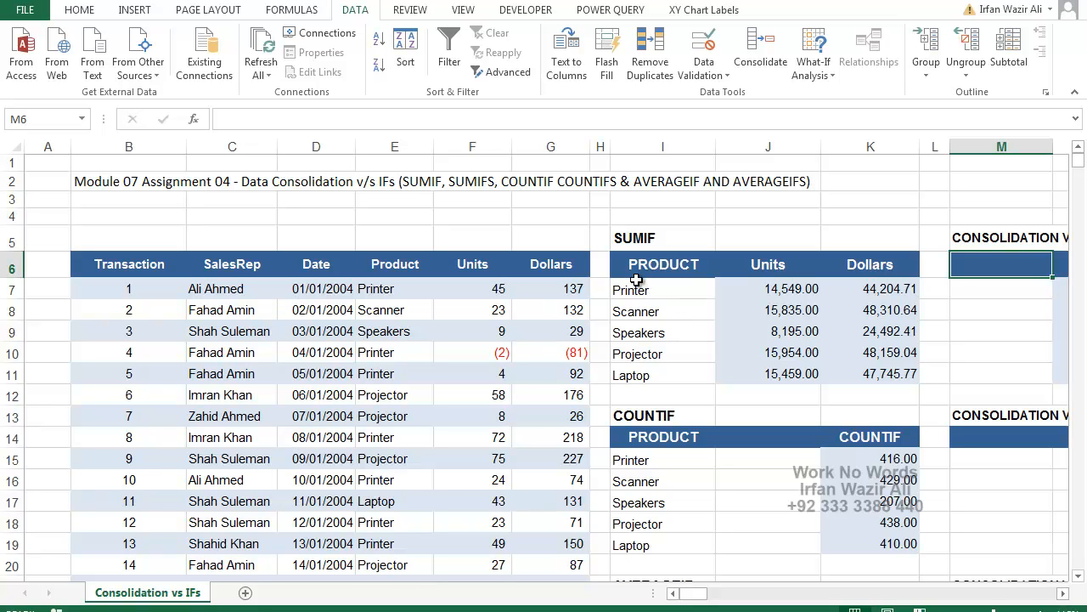
left_click(141, 274)
left_click_drag(140, 274, 586, 460)
left_click_drag(644, 291, 876, 374)
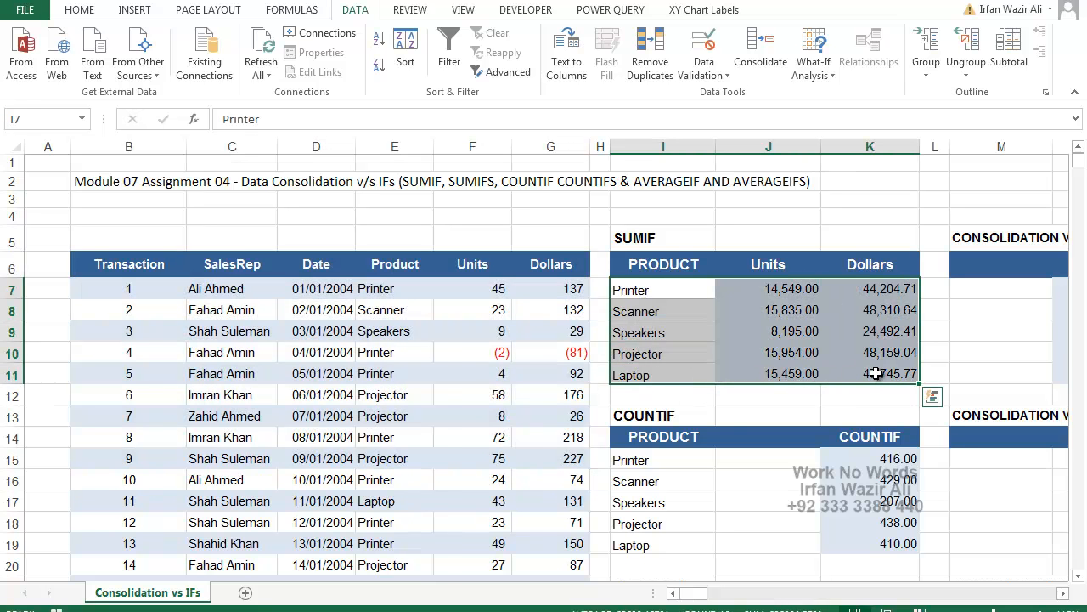
Step: Open Consolidate for cell M6 under CONSOLIDATION VS SUM and delete the stored $E$6:$F$1906 reference
left_click(983, 269)
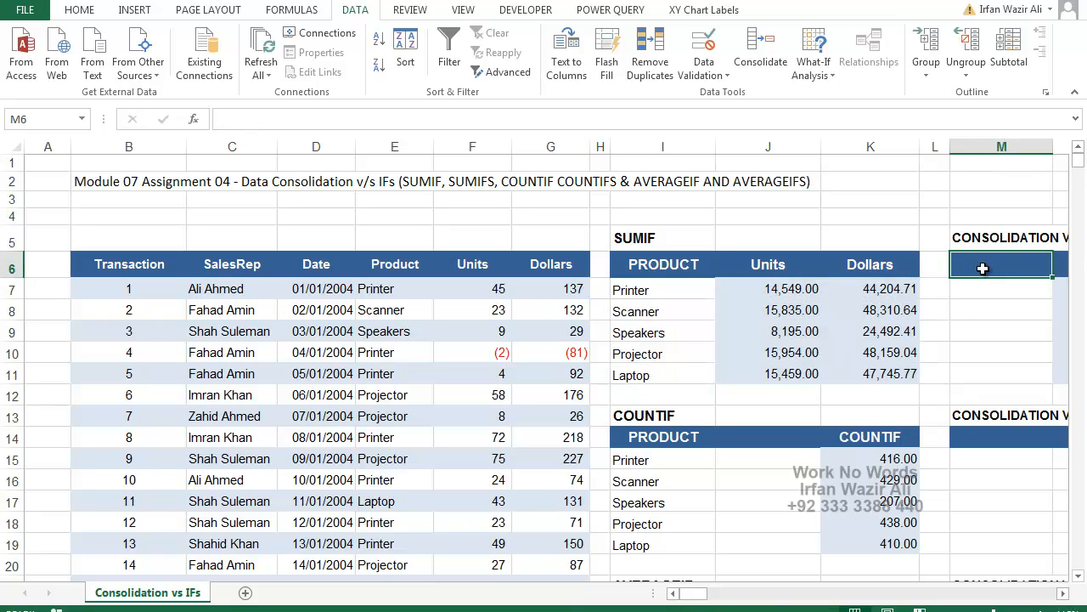
left_click(1063, 594)
left_click(1063, 593)
left_click(1064, 594)
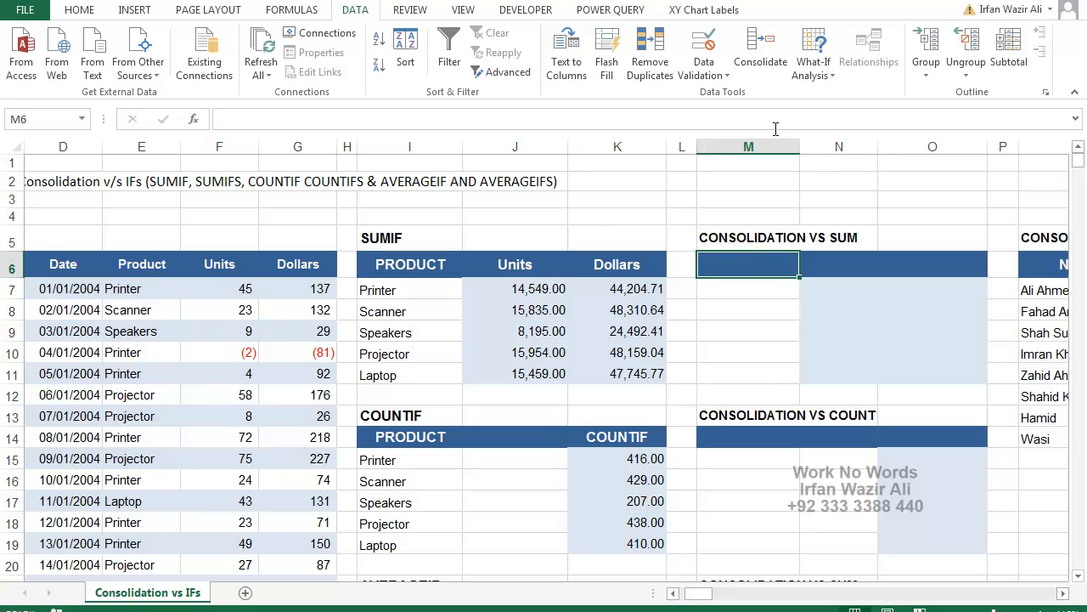
left_click(757, 49)
key("Escape")
left_click(760, 50)
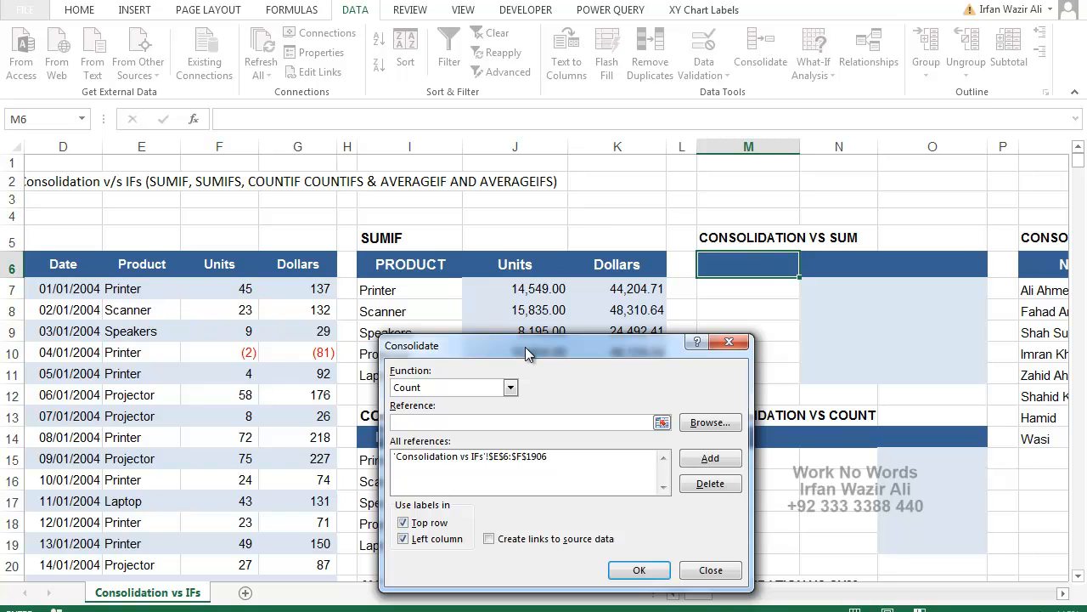
left_click_drag(525, 337, 411, 206)
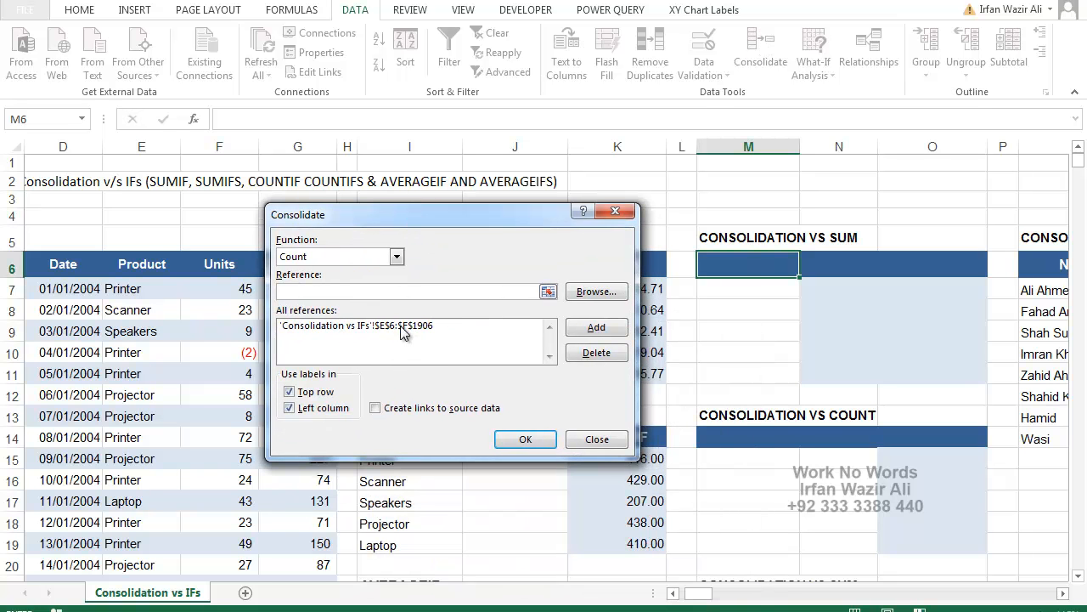
left_click(363, 328)
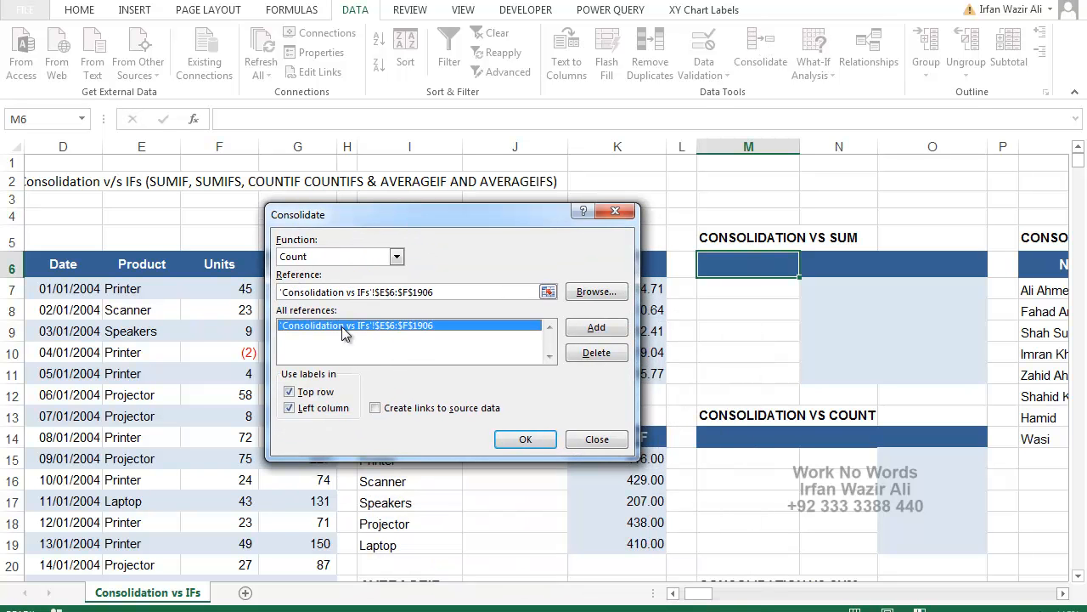
left_click(596, 359)
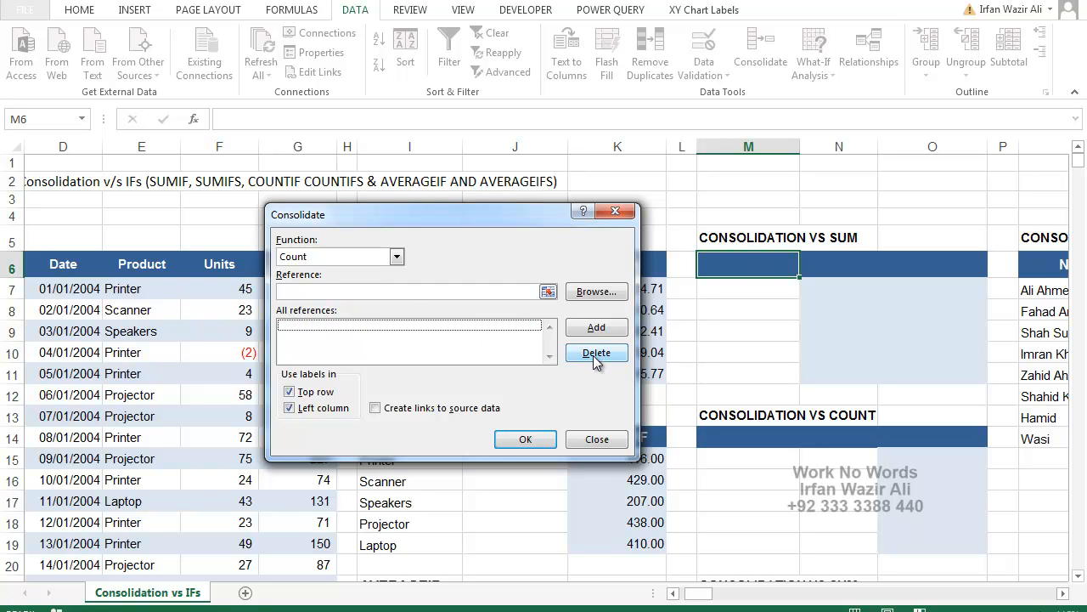
Step: Set the consolidation function to Sum
left_click_drag(494, 231, 494, 326)
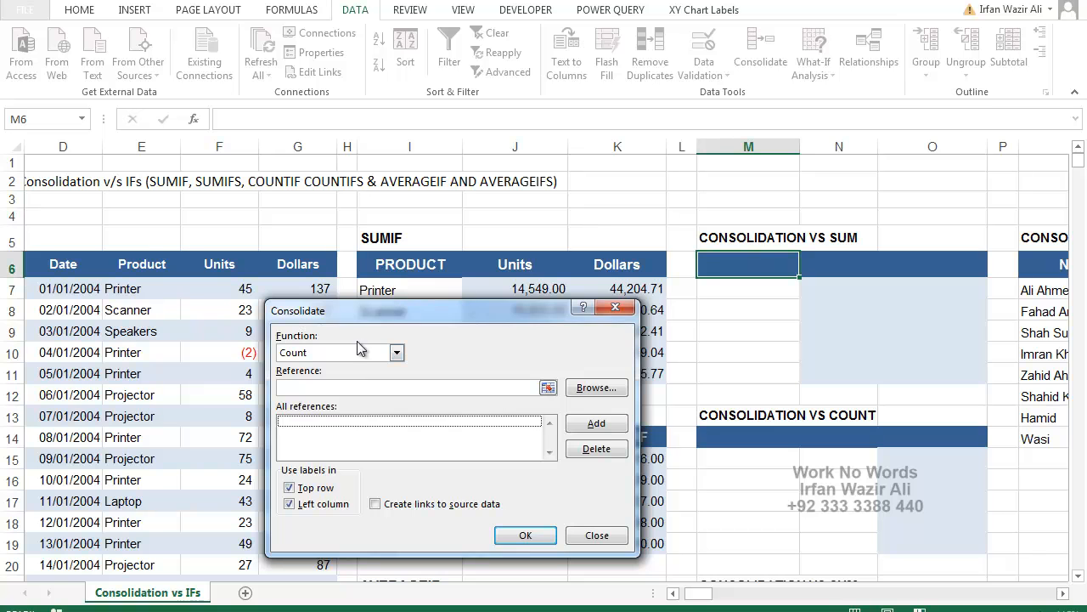
left_click(294, 353)
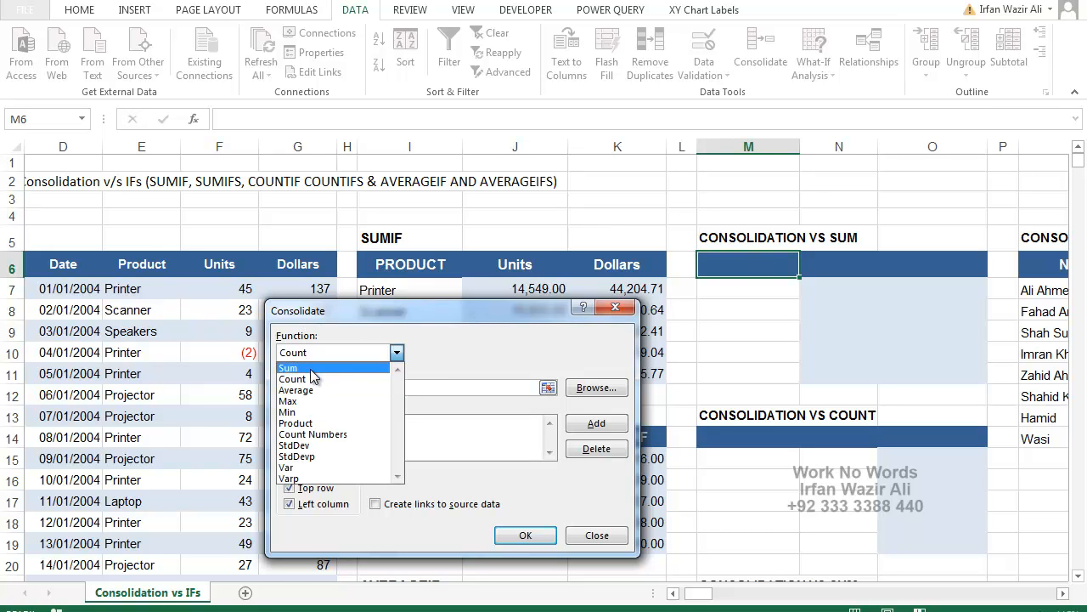
left_click(311, 367)
Step: Add the Product, Units and Dollars range $E$6:$G$1906 as the reference and run the consolidation into M6
left_click(317, 387)
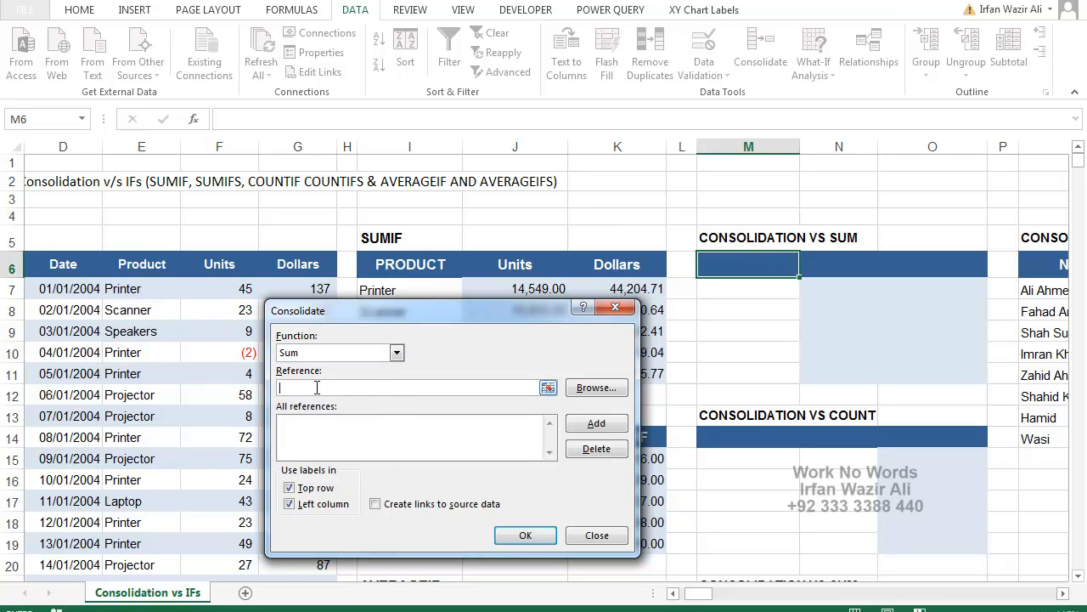
left_click(119, 268)
key("ctrl+Left")
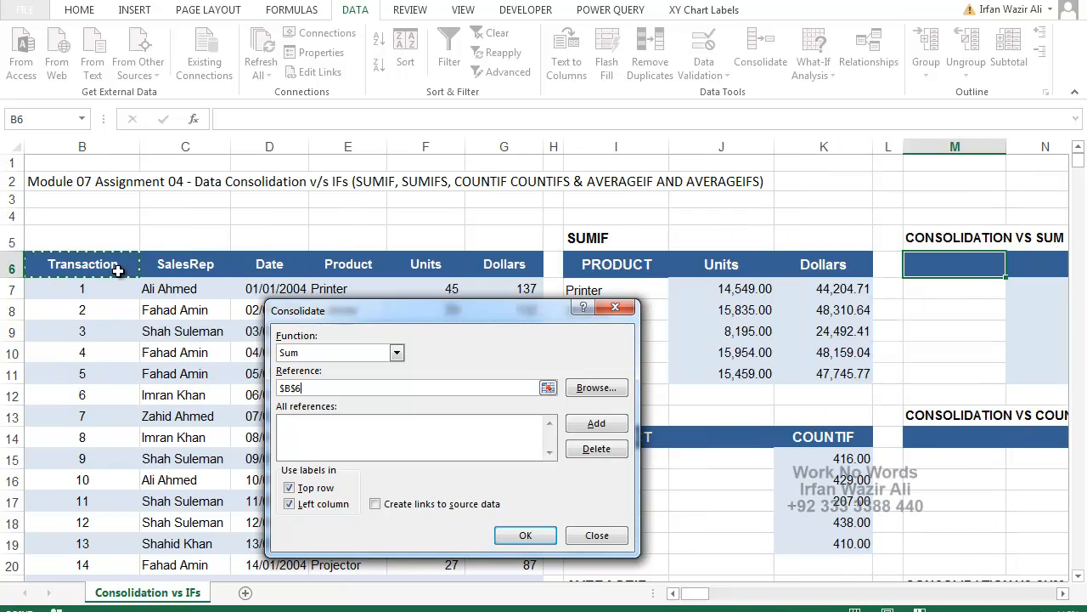
left_click_drag(362, 314, 441, 0)
left_click(348, 267)
left_click_drag(348, 266, 488, 270)
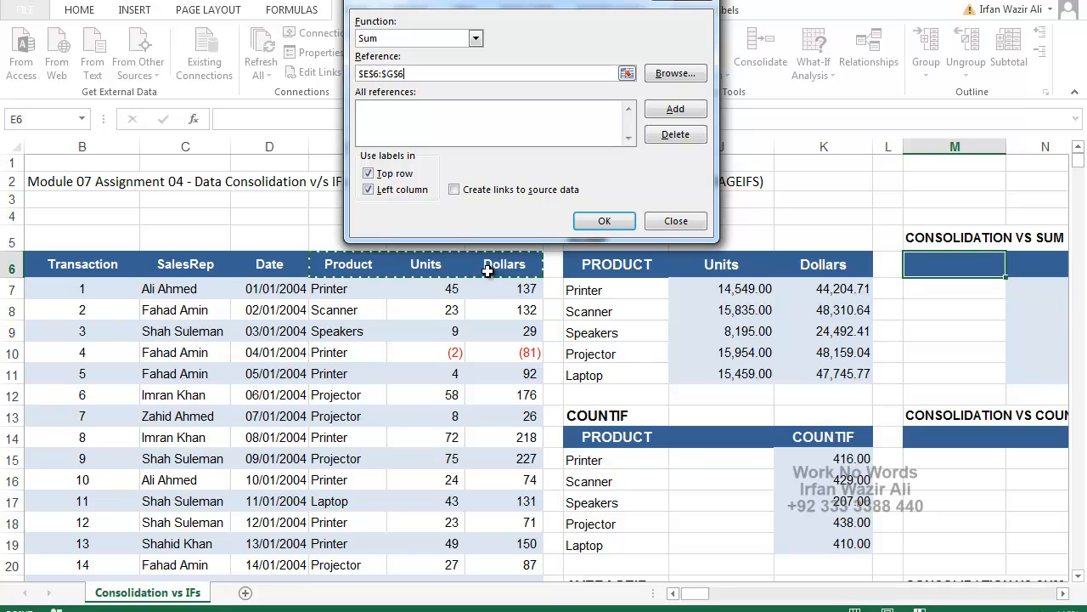
key("ctrl+shift+Down")
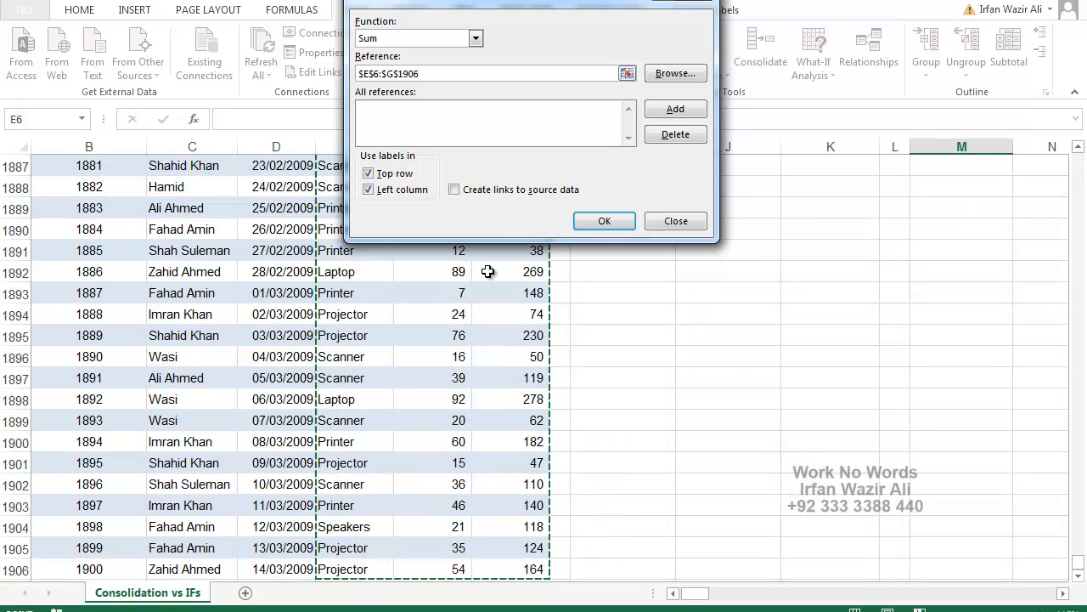
left_click_drag(514, 1, 539, 211)
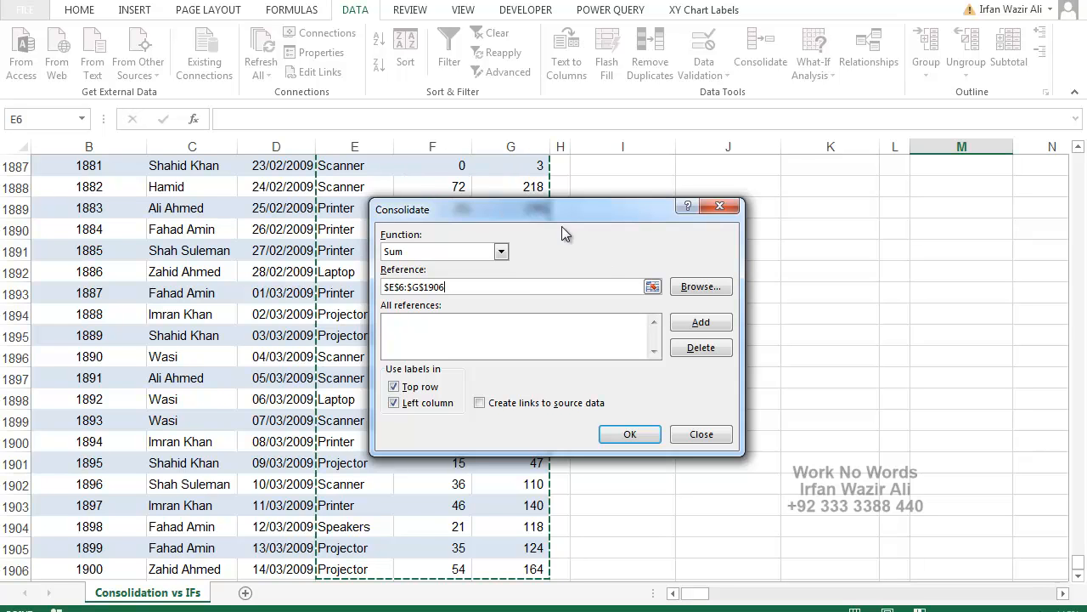
left_click(700, 322)
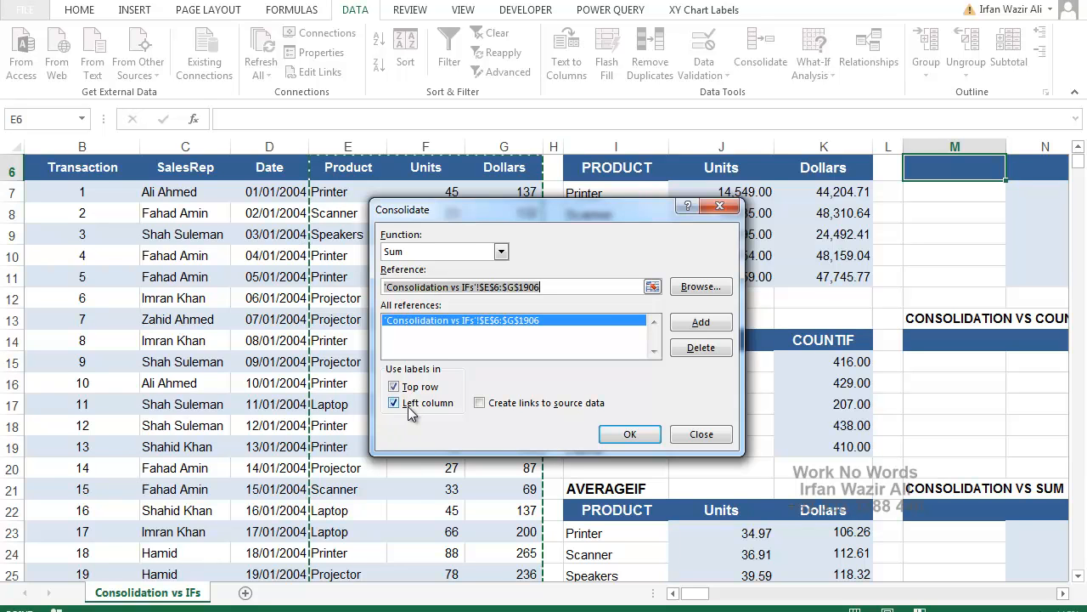
left_click(635, 434)
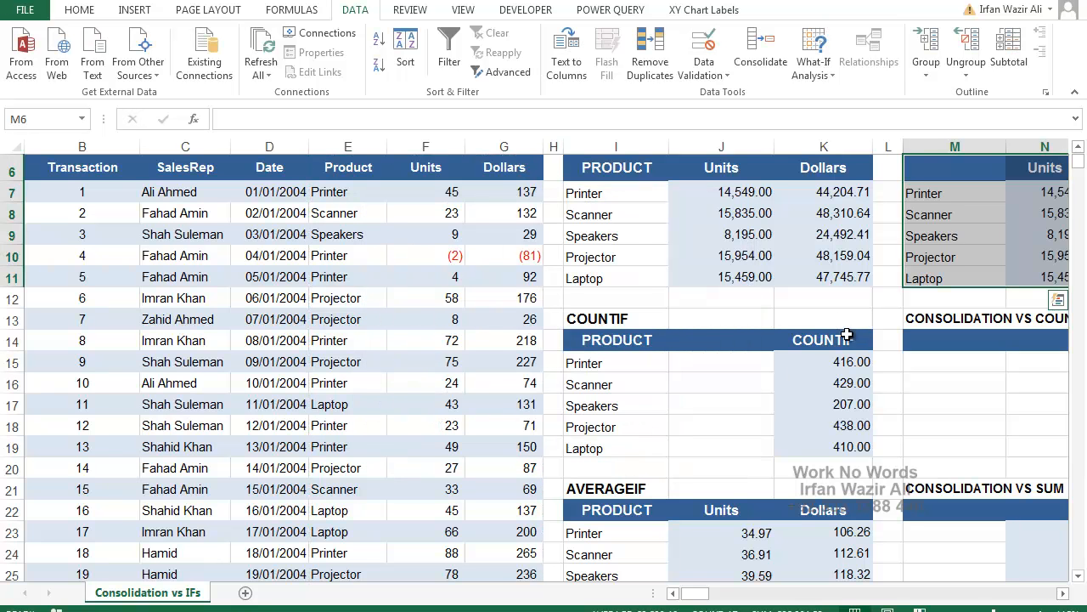
Step: Compare the consolidated product sums with the SUMIF results and formulas for Printer in J7 and K7
left_click(1062, 594)
left_click(1063, 594)
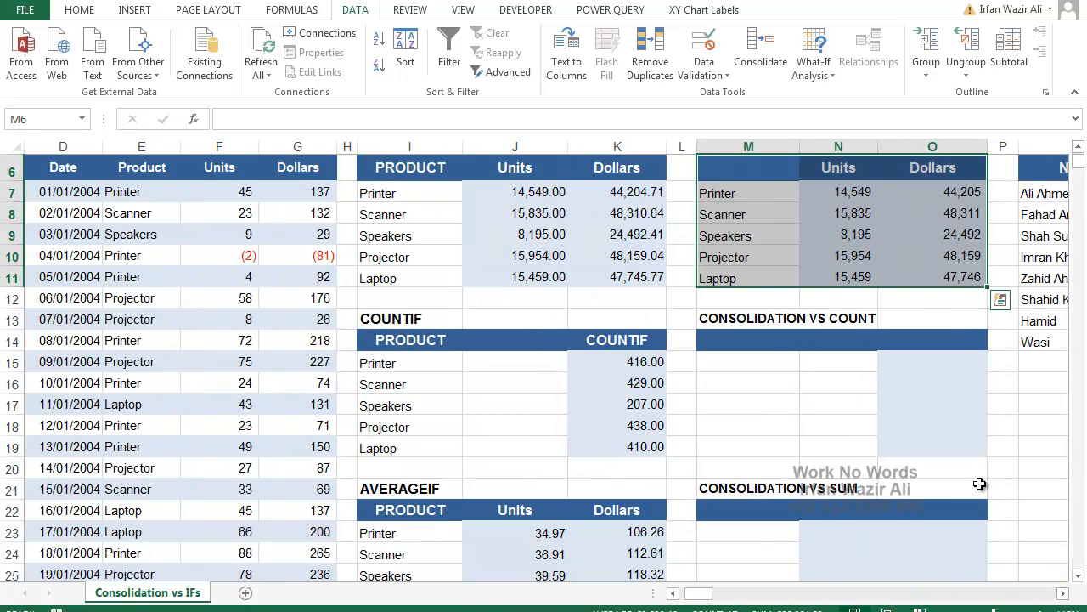
left_click(838, 254)
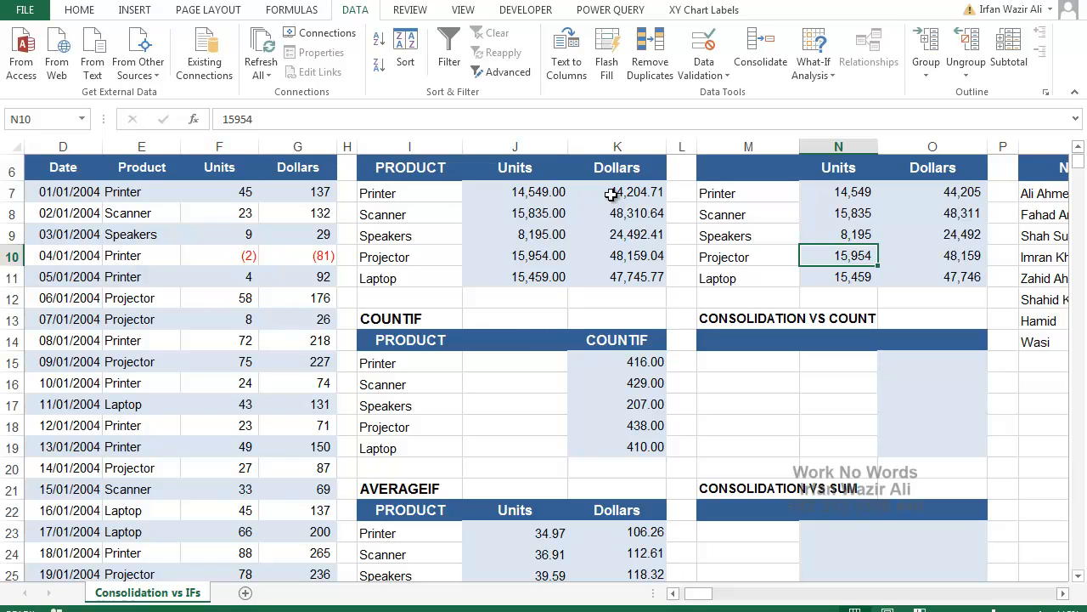
double_click(548, 193)
key("Escape")
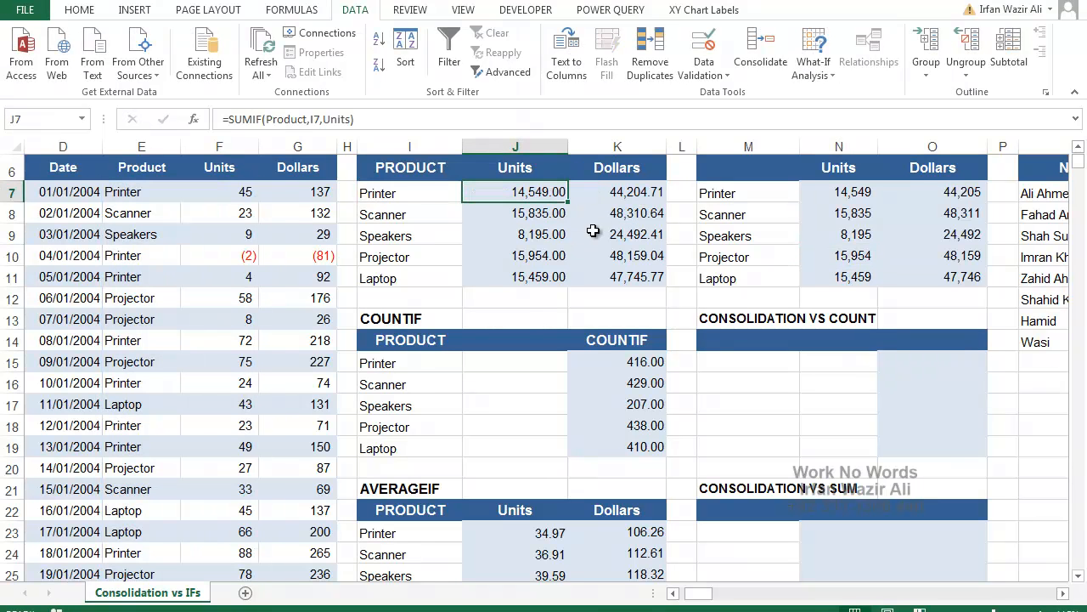
left_click(626, 194)
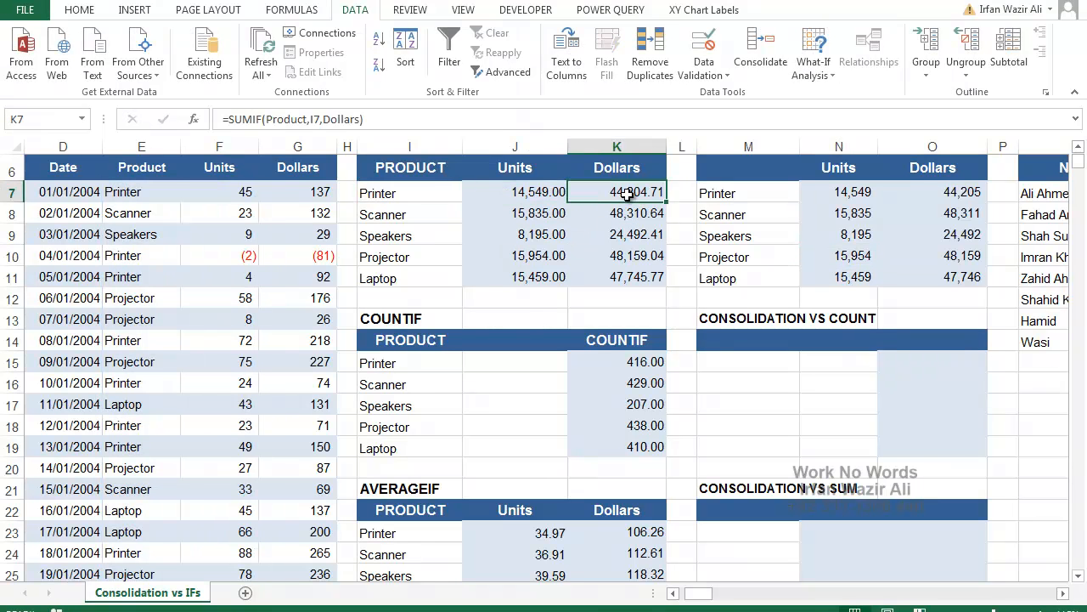
double_click(627, 193)
key("Escape")
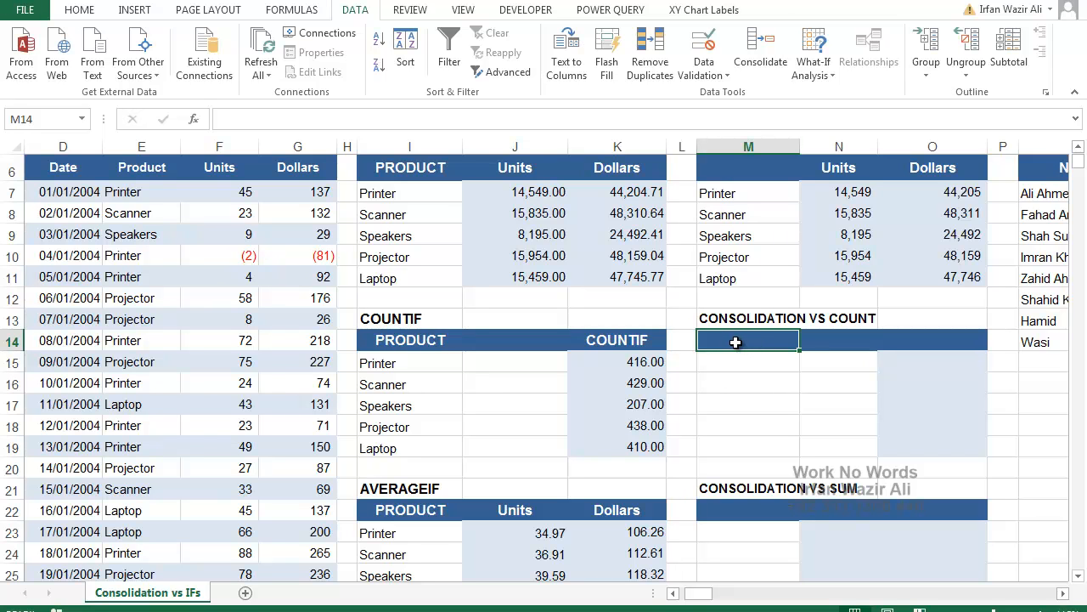
Step: Open Consolidate for cell M14 under CONSOLIDATION VS COUNT and delete the stored $E$6:$G$1906 reference
left_click(750, 44)
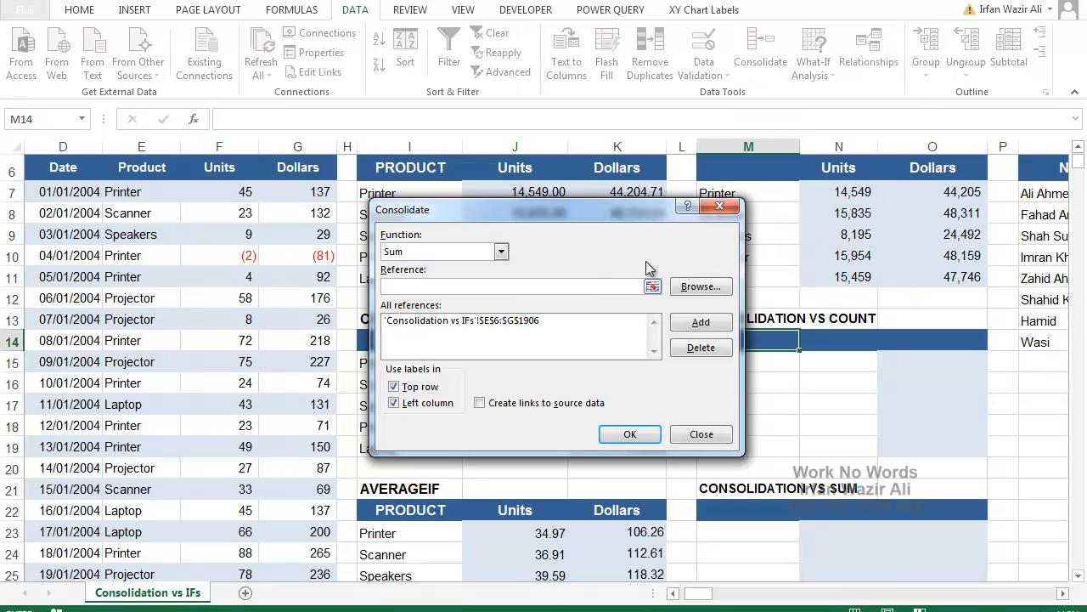
left_click(429, 321)
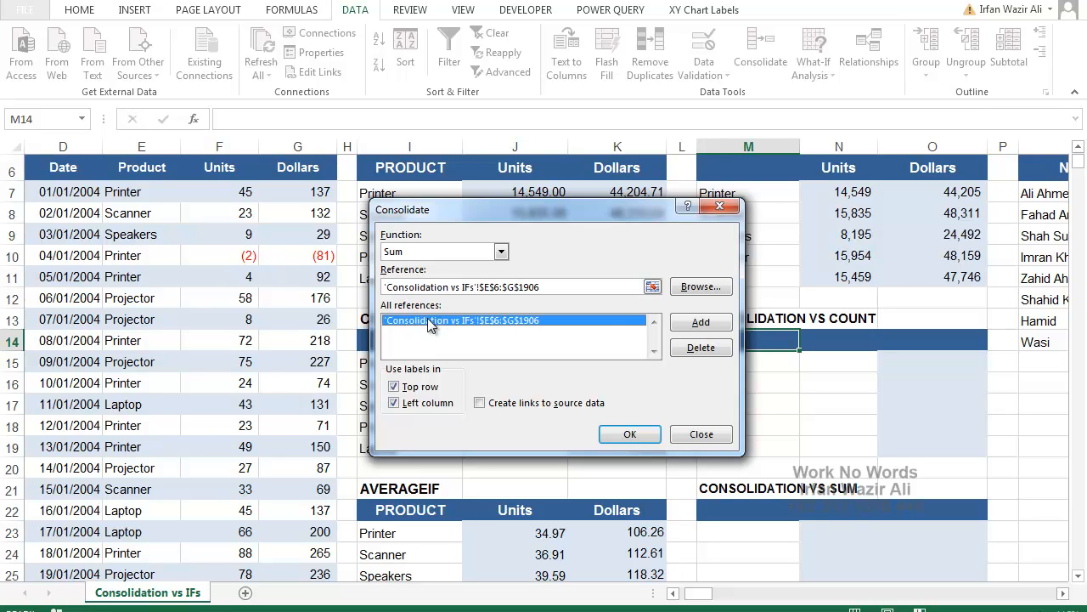
left_click(701, 349)
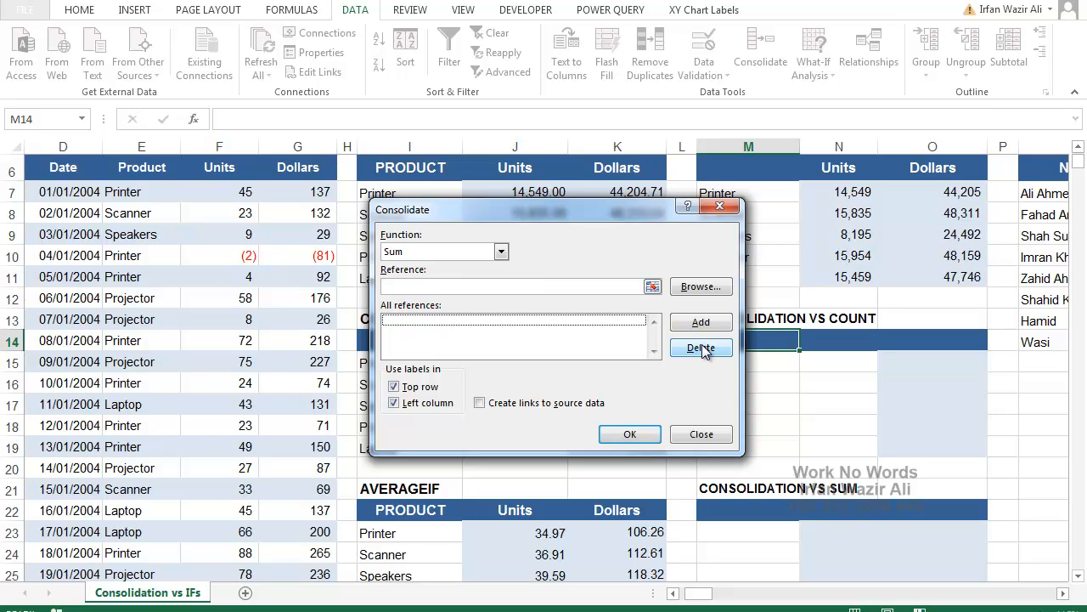
Step: Consolidate the Product and Units range $E$6:$F$1906 into M14 with the Count function
left_click(417, 251)
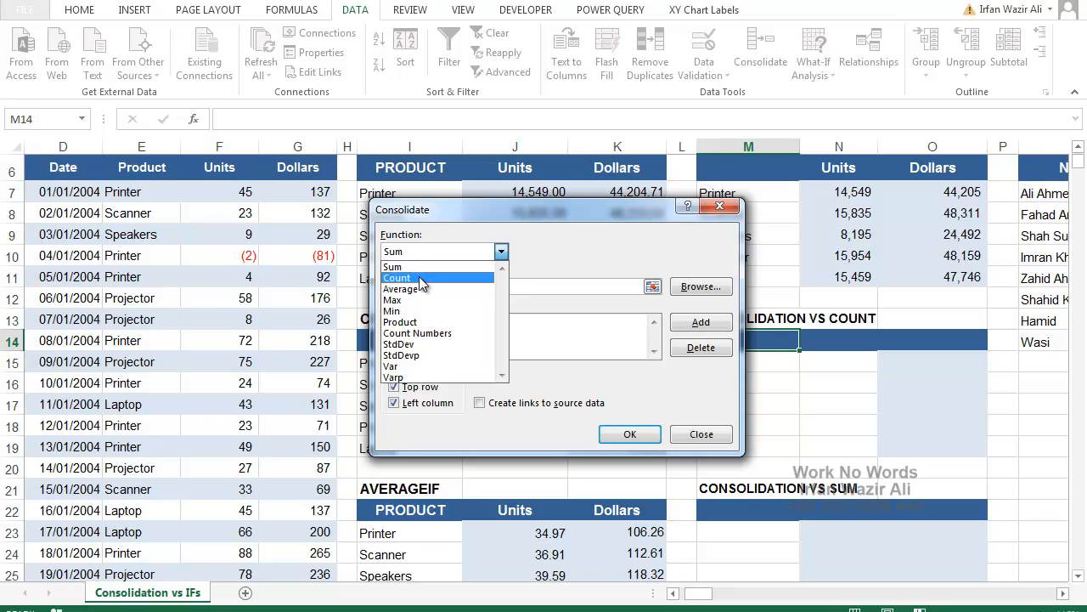
left_click(422, 279)
left_click(420, 287)
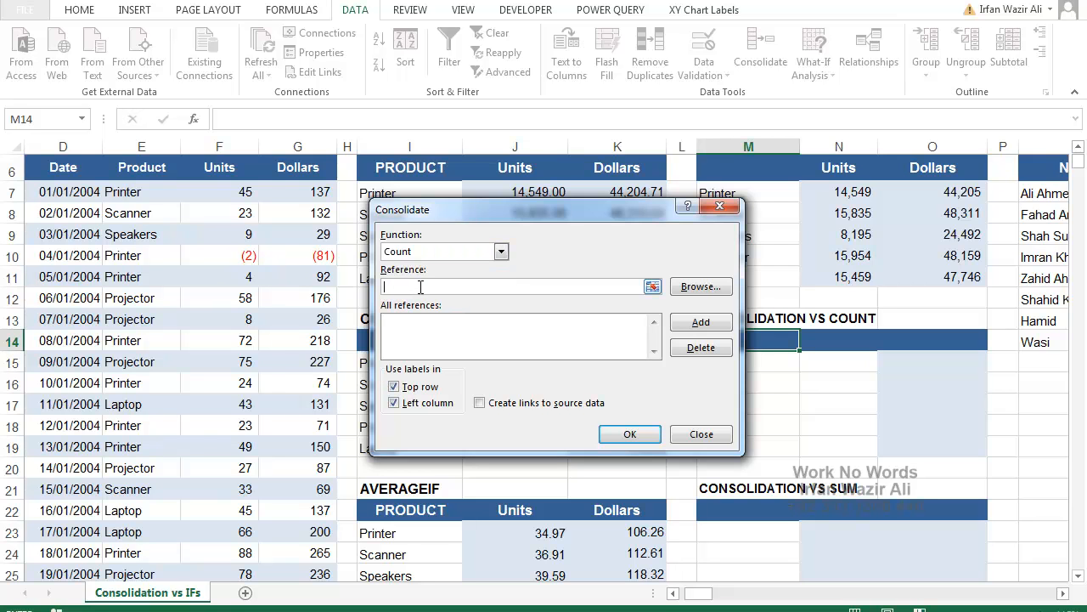
left_click(147, 170)
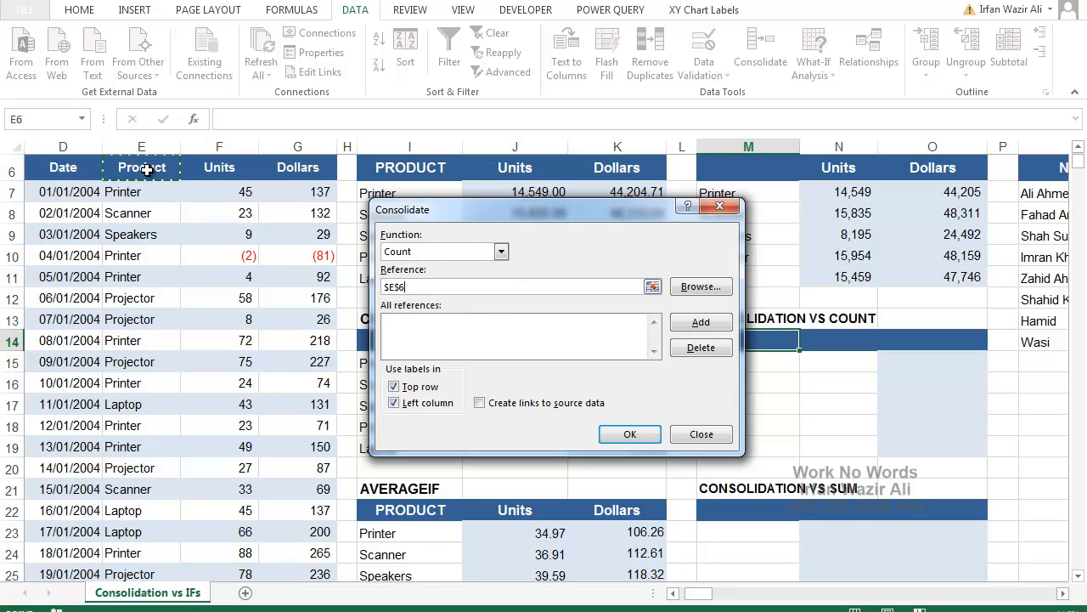
key("shift+Right")
key("ctrl+shift+Down")
key("ctrl+BackSpace")
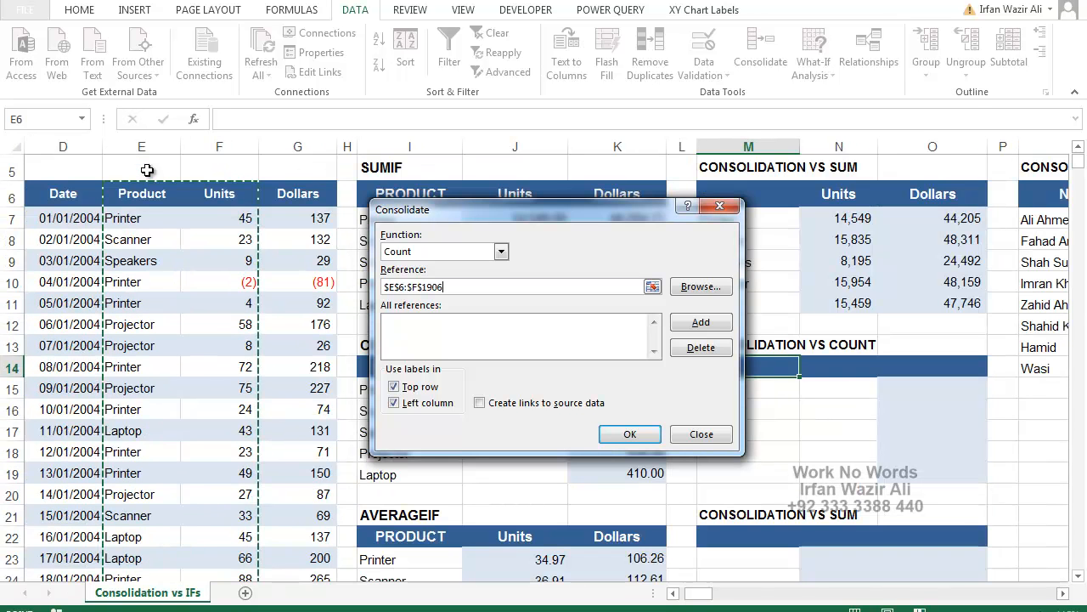
left_click(689, 325)
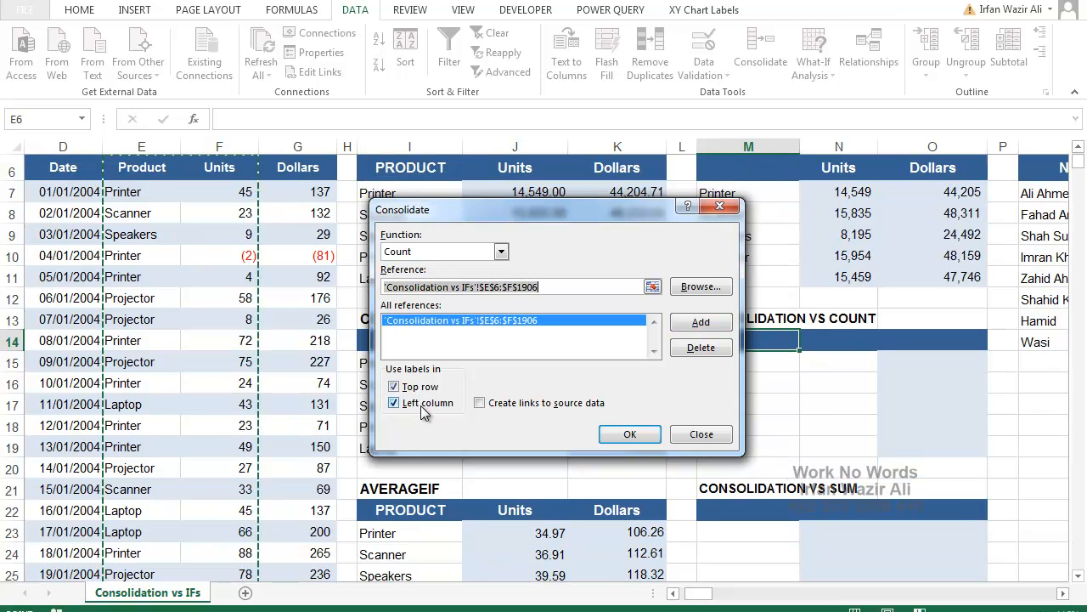
left_click(605, 431)
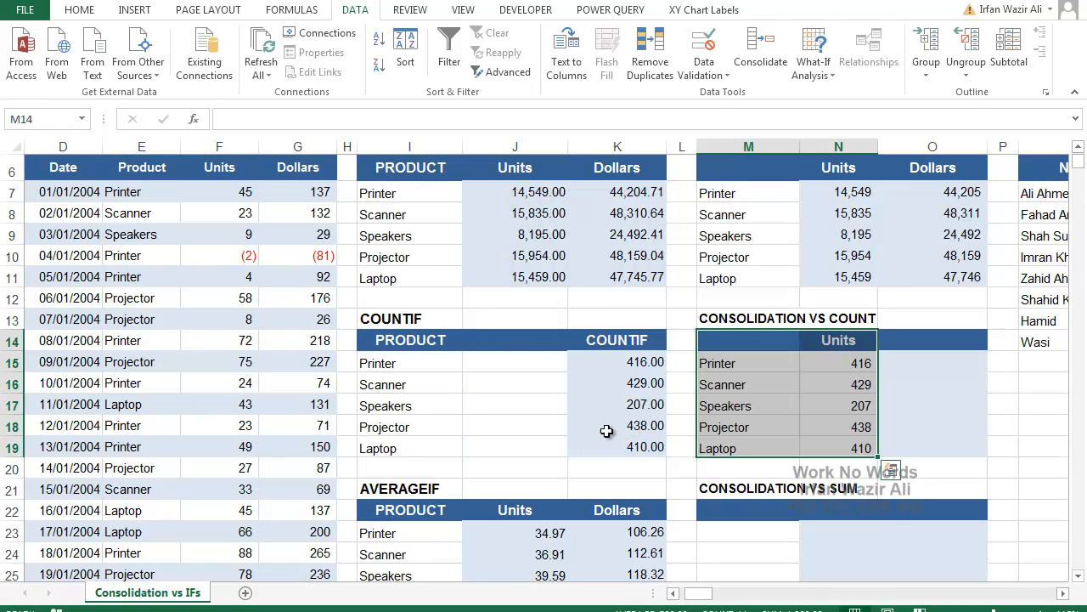
Step: Compare the consolidated product counts with the COUNTIF results and the Printer formula in K15
left_click(828, 406)
left_click_drag(850, 364, 856, 446)
left_click(639, 364)
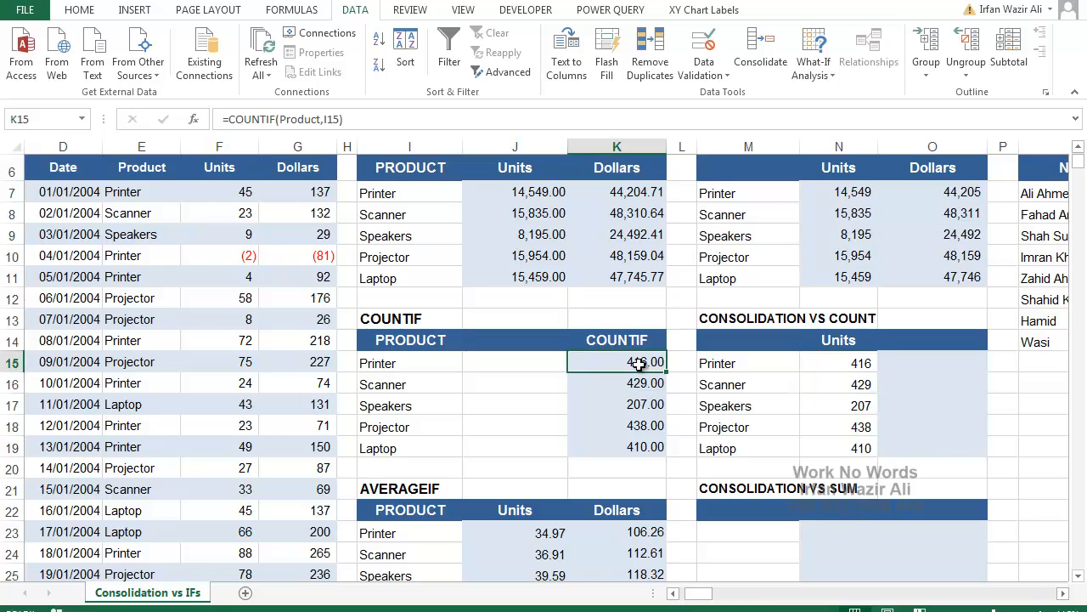
double_click(639, 363)
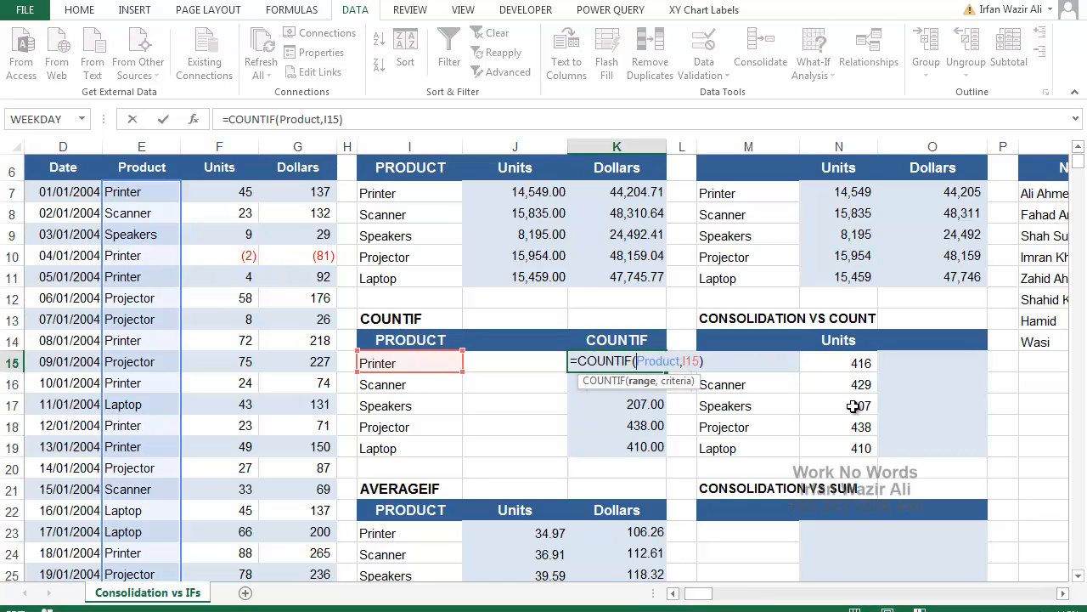
key("Escape")
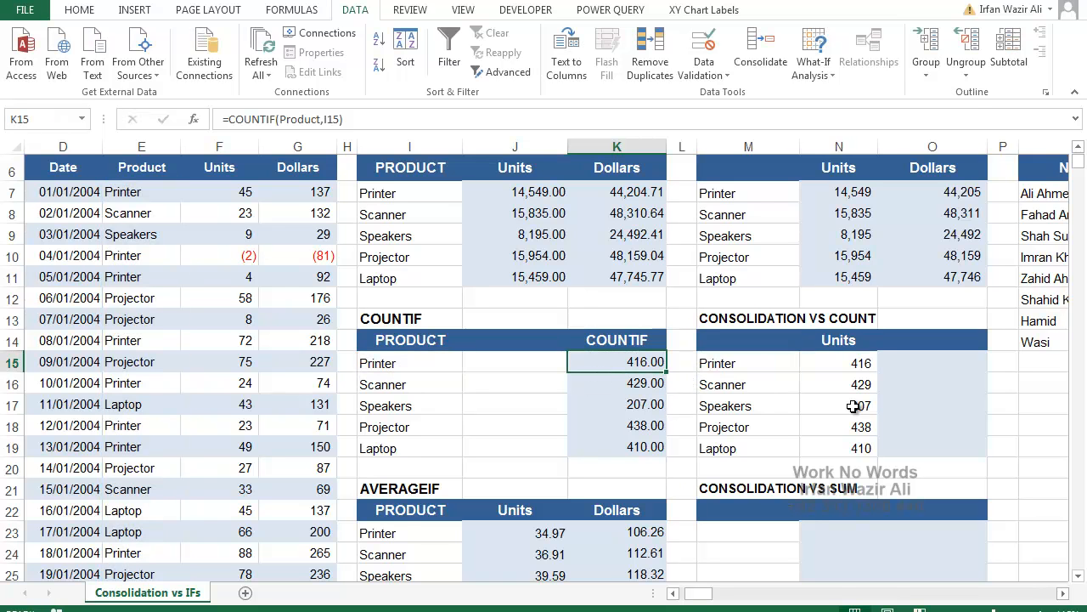
Step: Examine the AVERAGEIF formula for the Printer's Dollars in K23
scroll(853, 406, "down", 3)
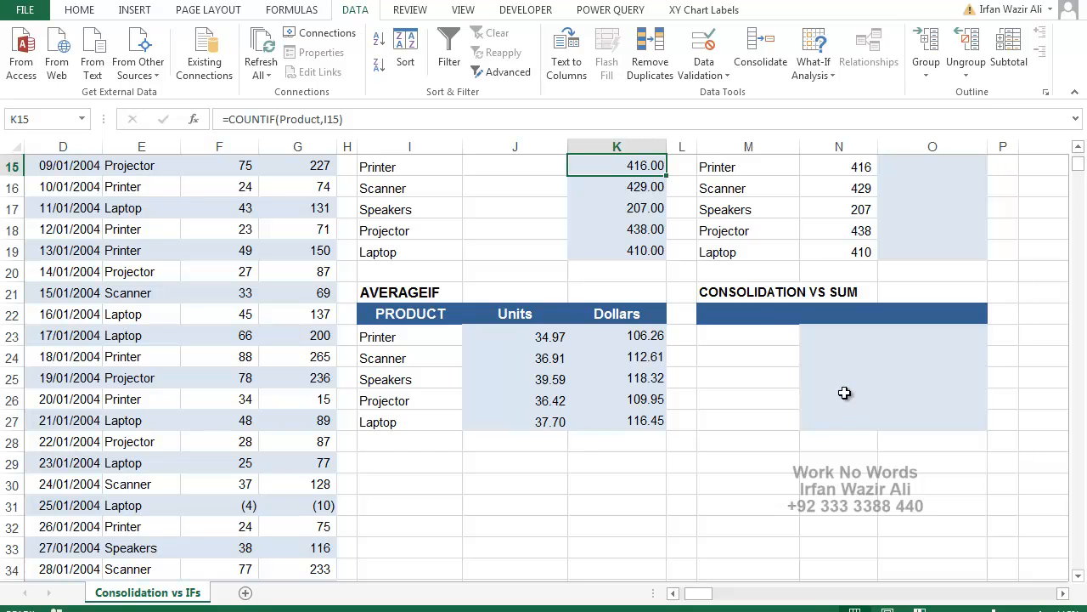
left_click(752, 314)
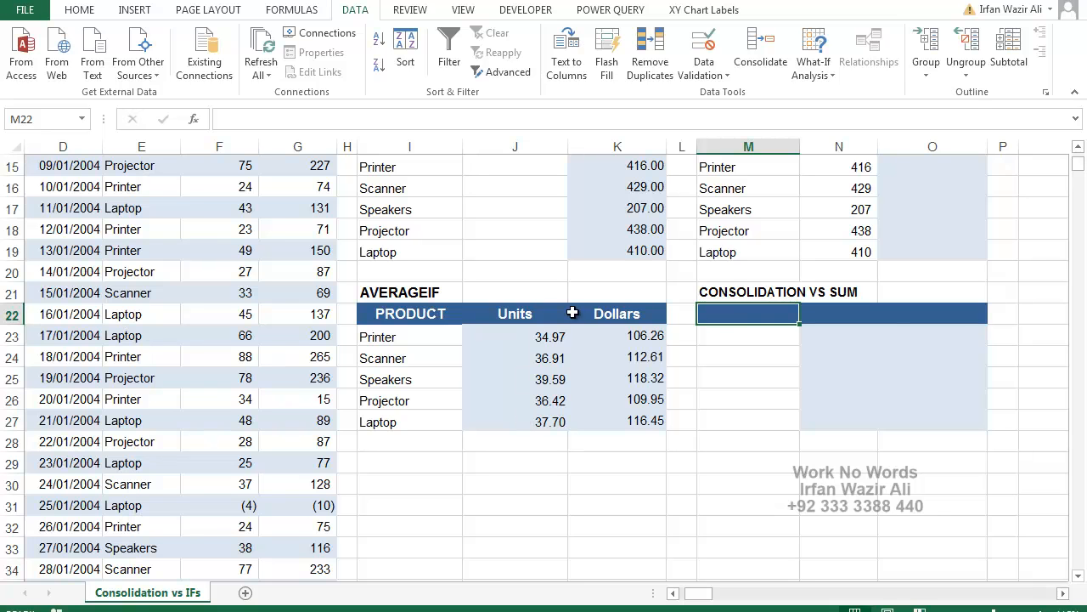
double_click(623, 337)
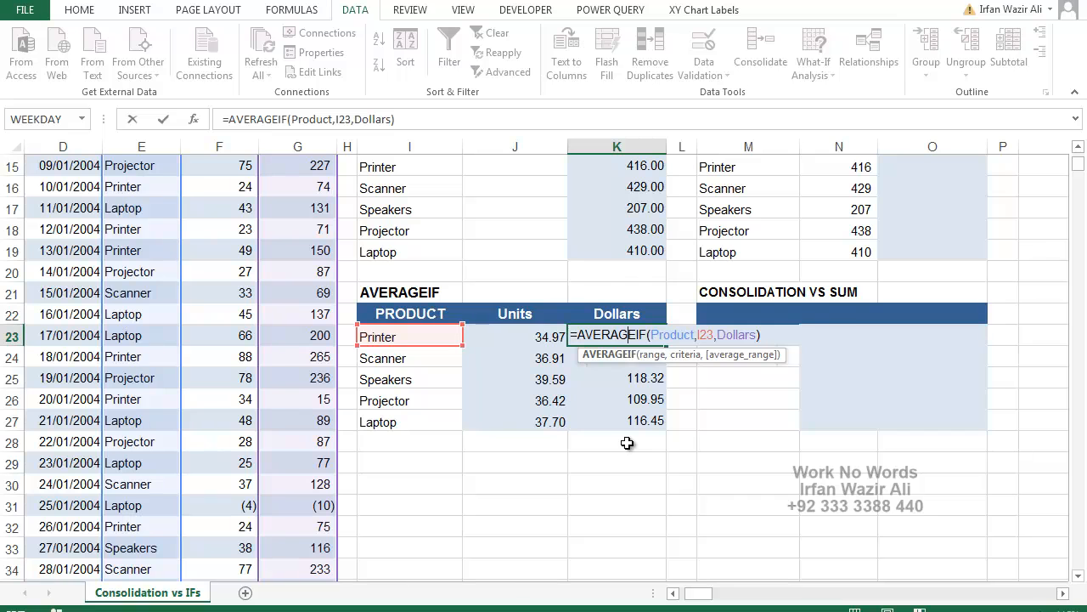
key("Escape")
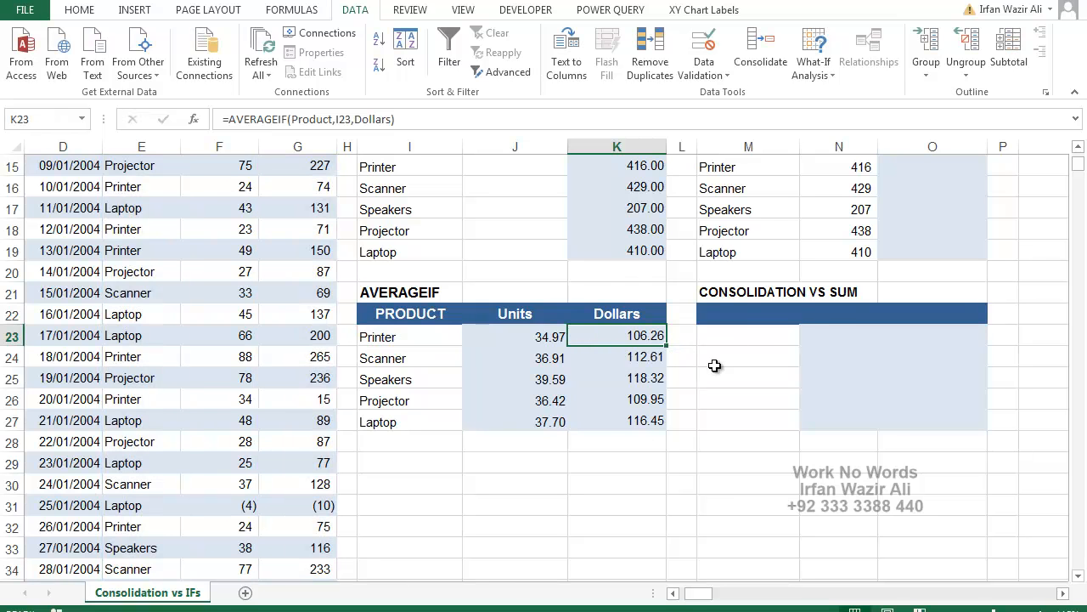
Step: Open Consolidate for cell M22, set the function to Average and delete the stored $E$6:$F$1906 reference
left_click(745, 315)
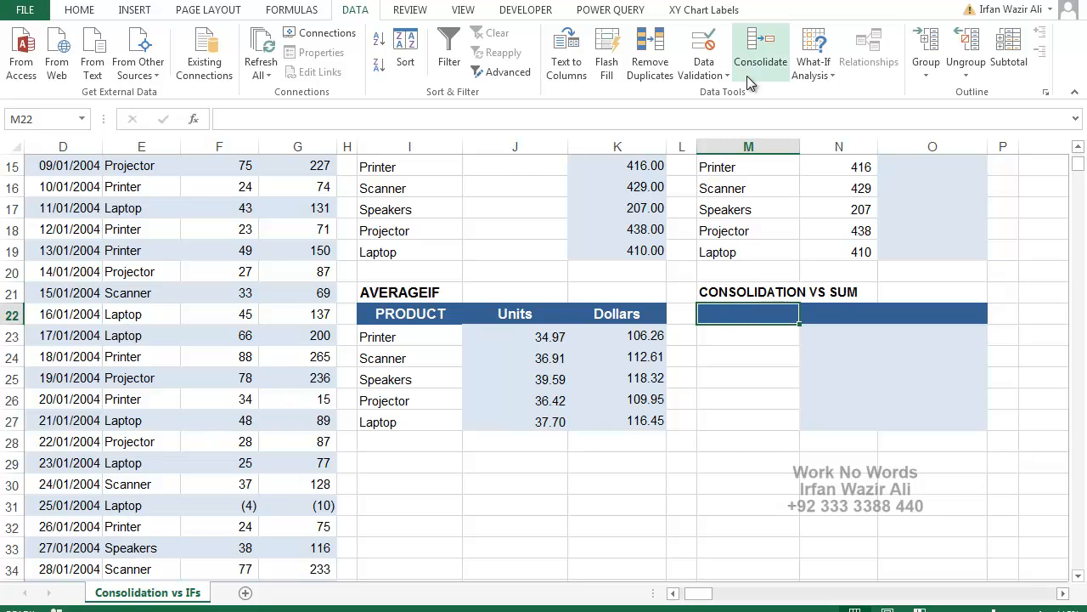
left_click(756, 45)
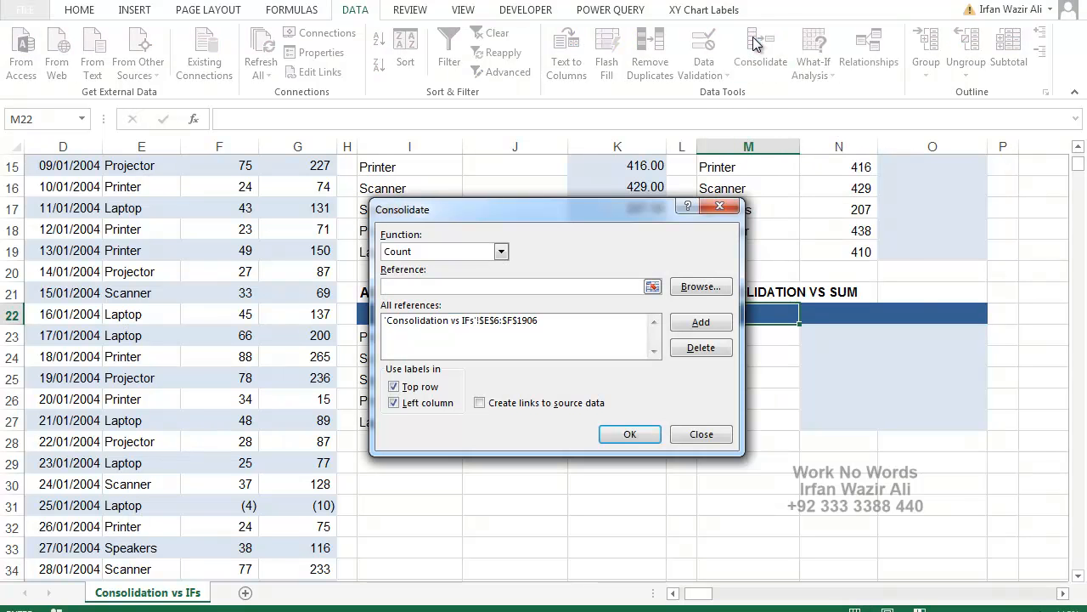
left_click(403, 251)
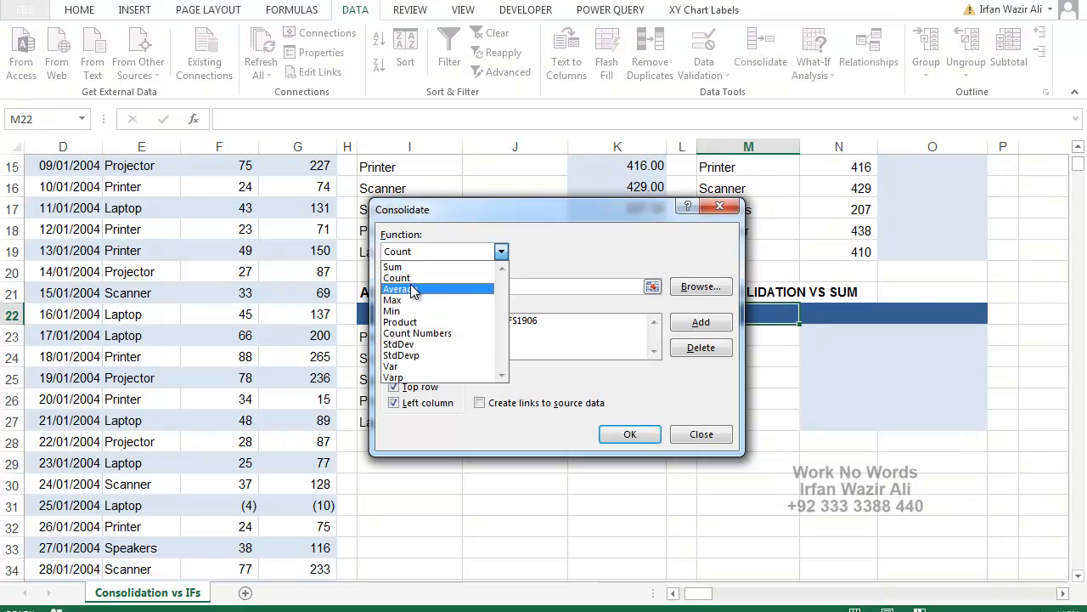
left_click(412, 289)
left_click(415, 321)
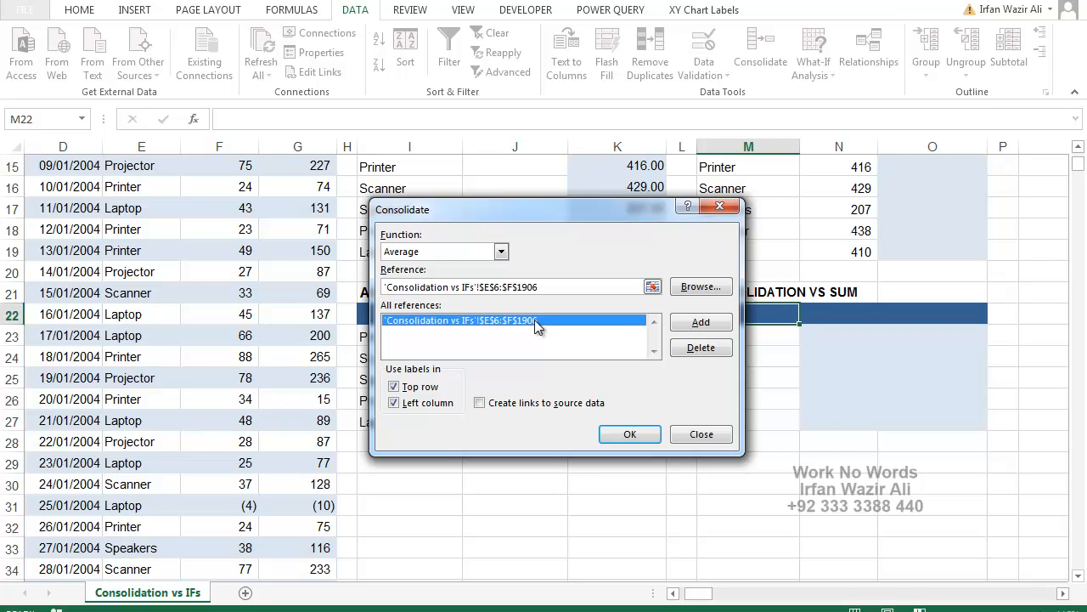
left_click(701, 348)
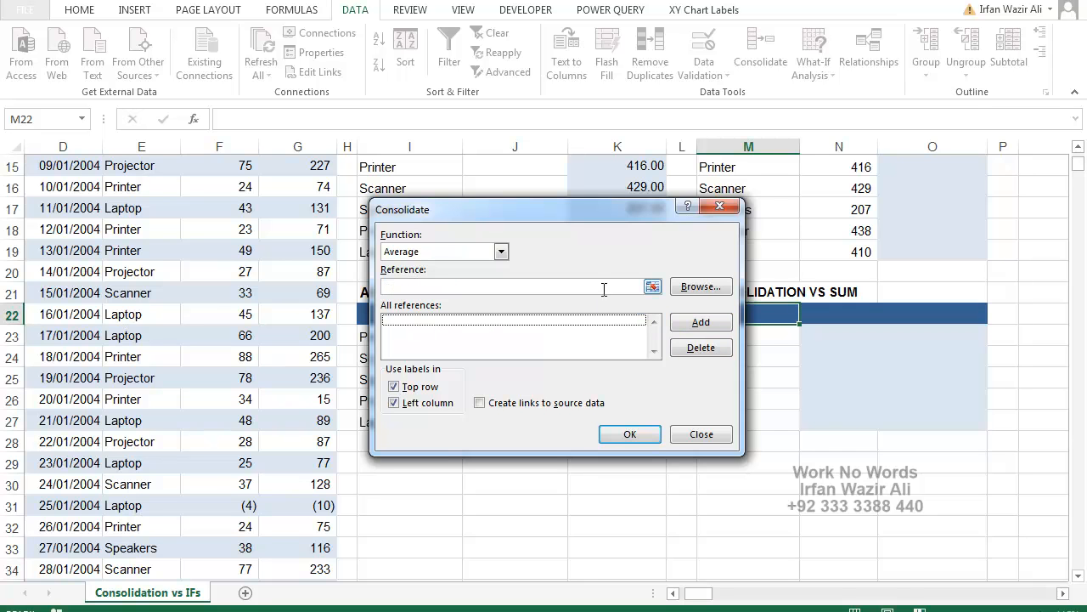
Step: Add the Product, Units and Dollars range $E$6:$G$1906 as the reference and run the Average consolidation into M22
left_click(121, 250)
left_click_drag(449, 210, 483, 431)
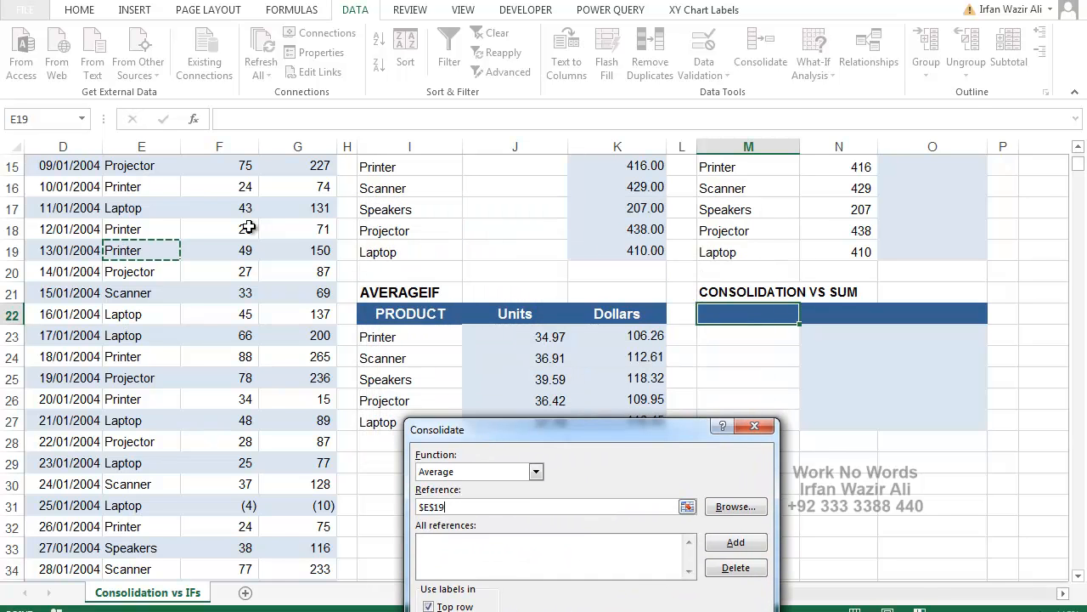
key("ctrl+Up")
key("shift+Right")
key("shift+Right")
key("ctrl+shift+Down")
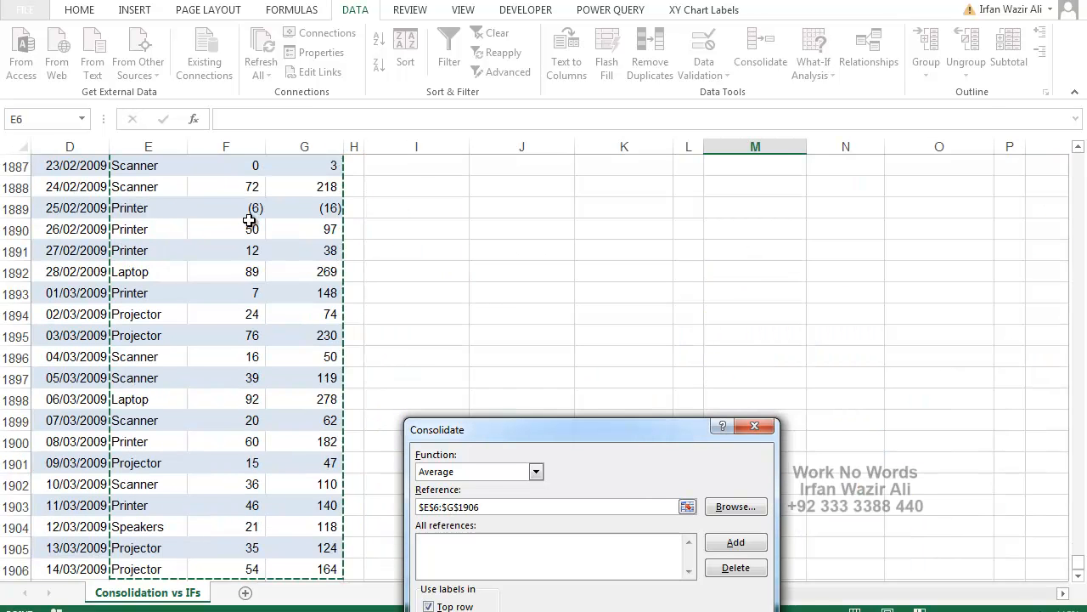
left_click_drag(584, 429, 583, 152)
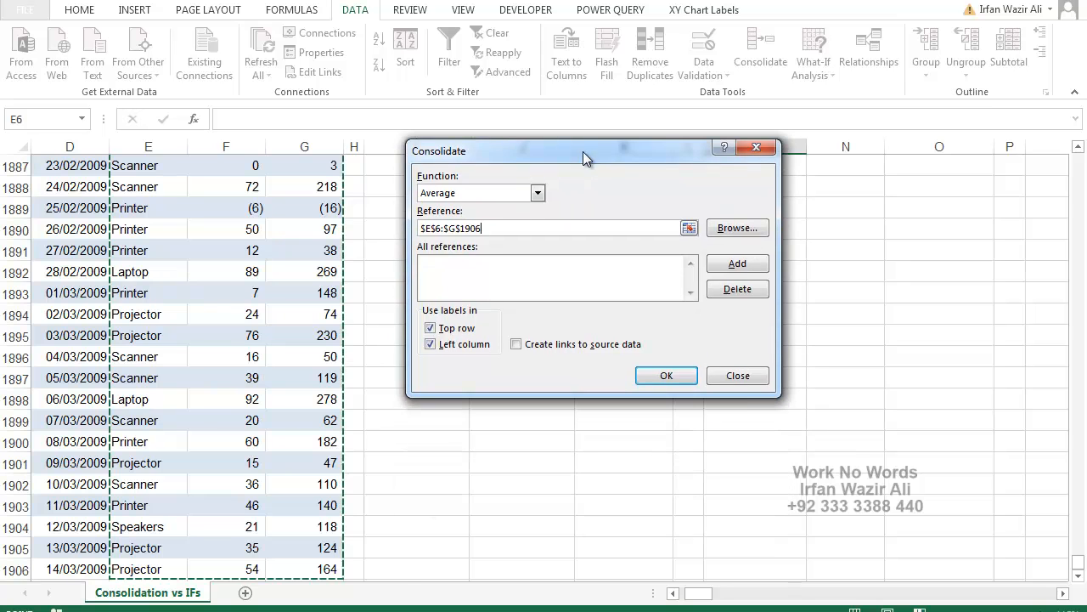
left_click(737, 264)
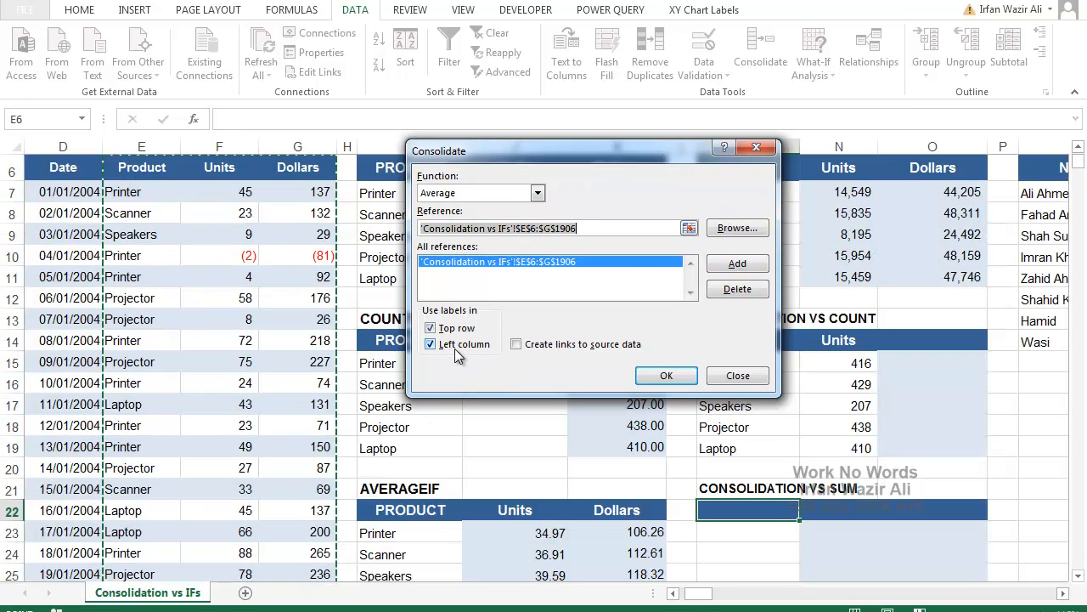
left_click(666, 376)
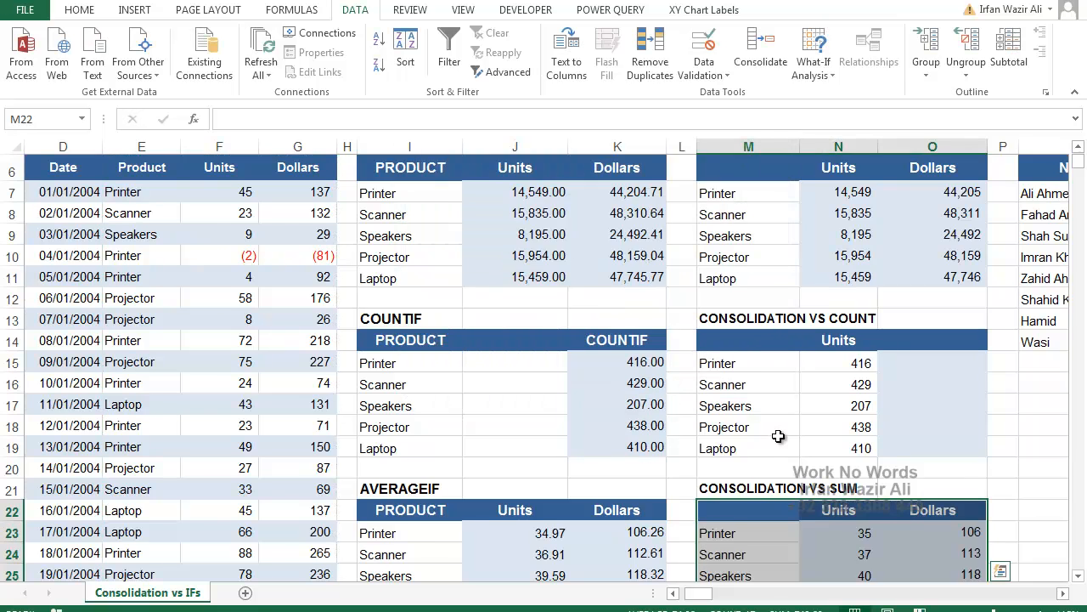
Step: Format the consolidated Units and Dollars averages in N23:O27 with two decimal places
scroll(778, 436, "down", 2)
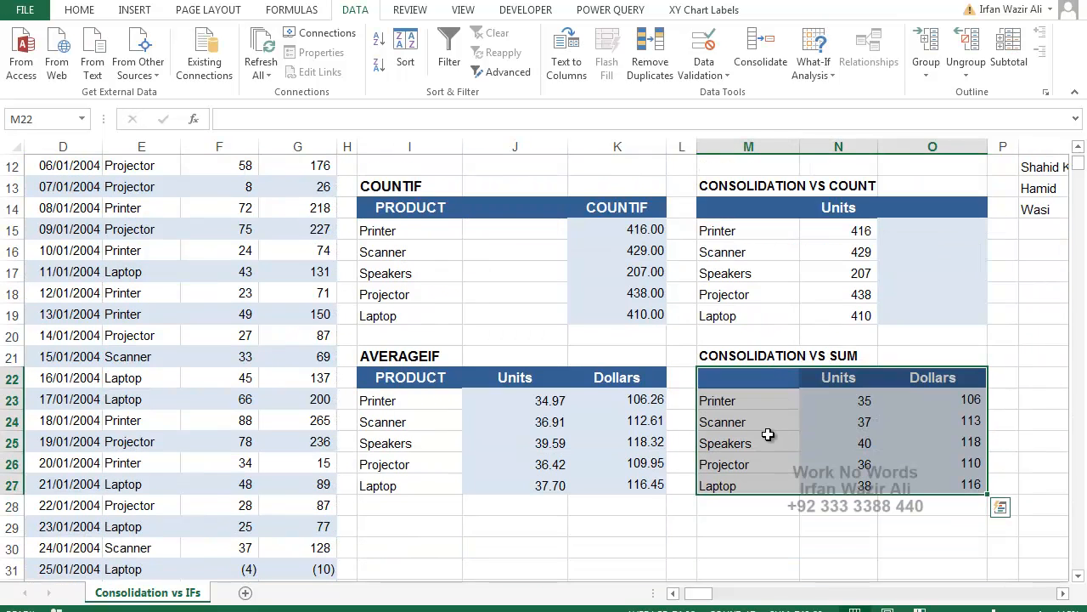
left_click_drag(841, 397, 937, 480)
left_click(92, 13)
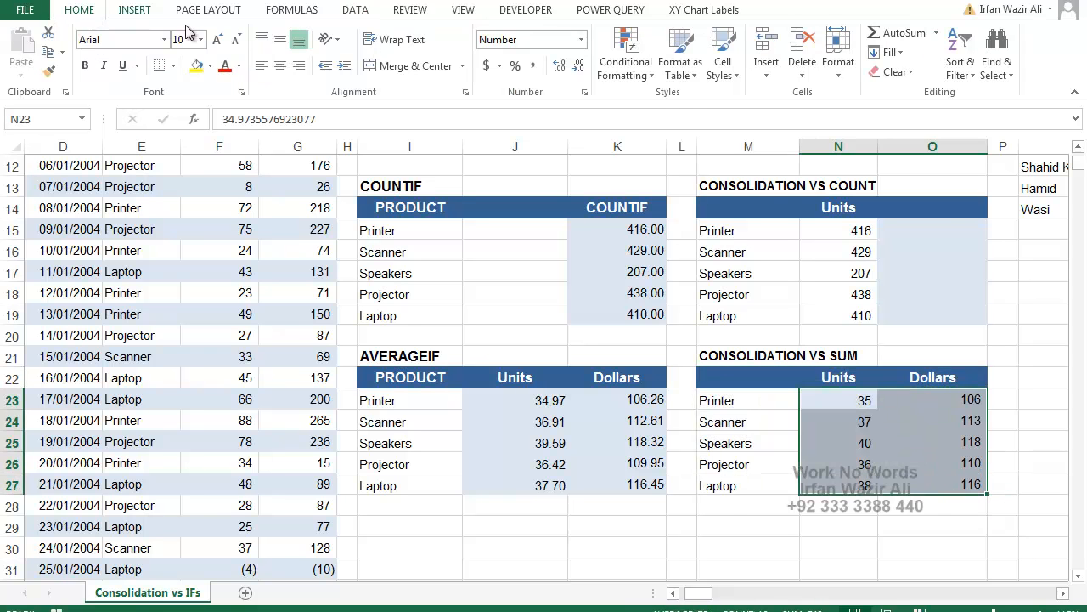
left_click(557, 68)
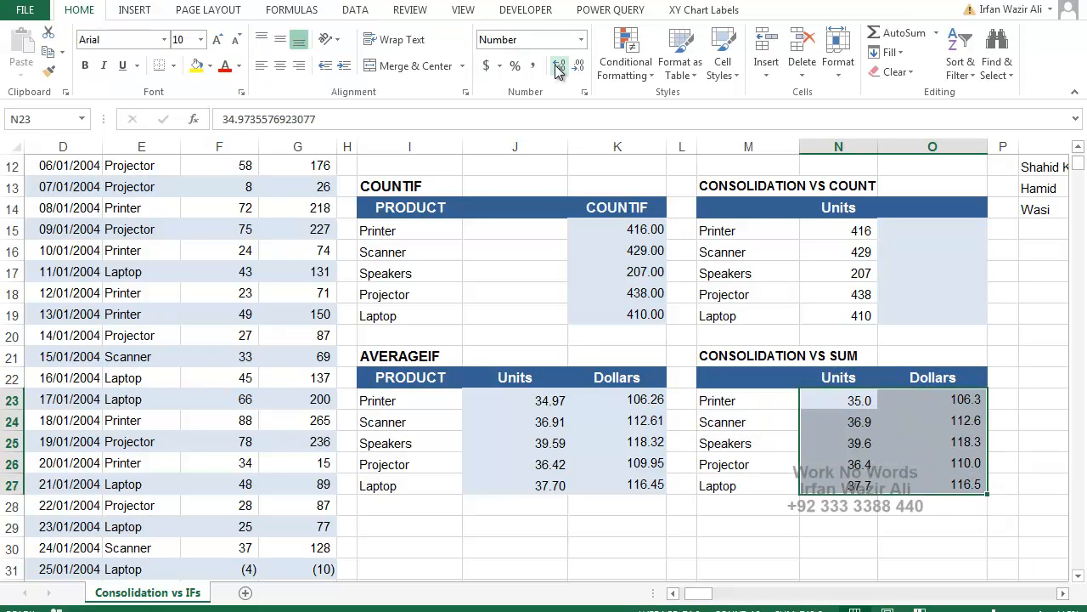
left_click(558, 68)
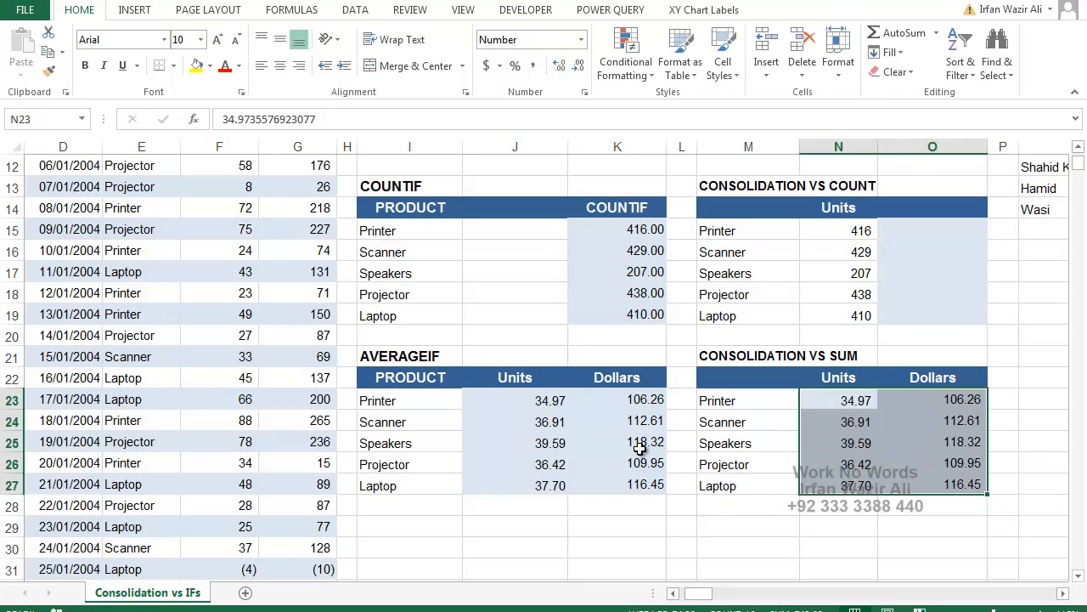
Step: Format the consolidated product counts in N15:N19 with two decimal places
left_click_drag(850, 233, 855, 312)
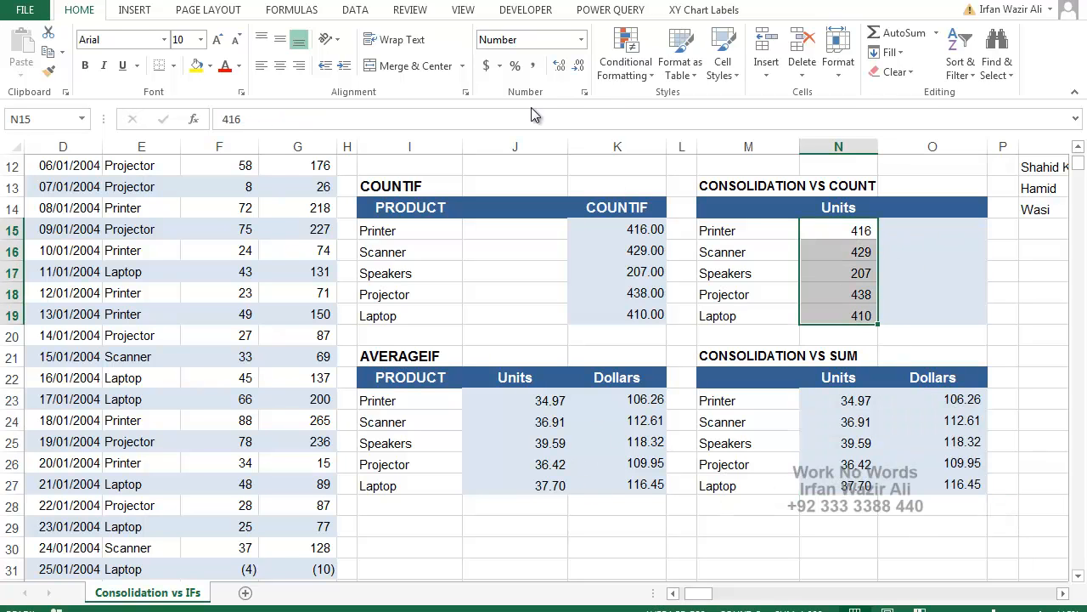
left_click(560, 67)
left_click(560, 68)
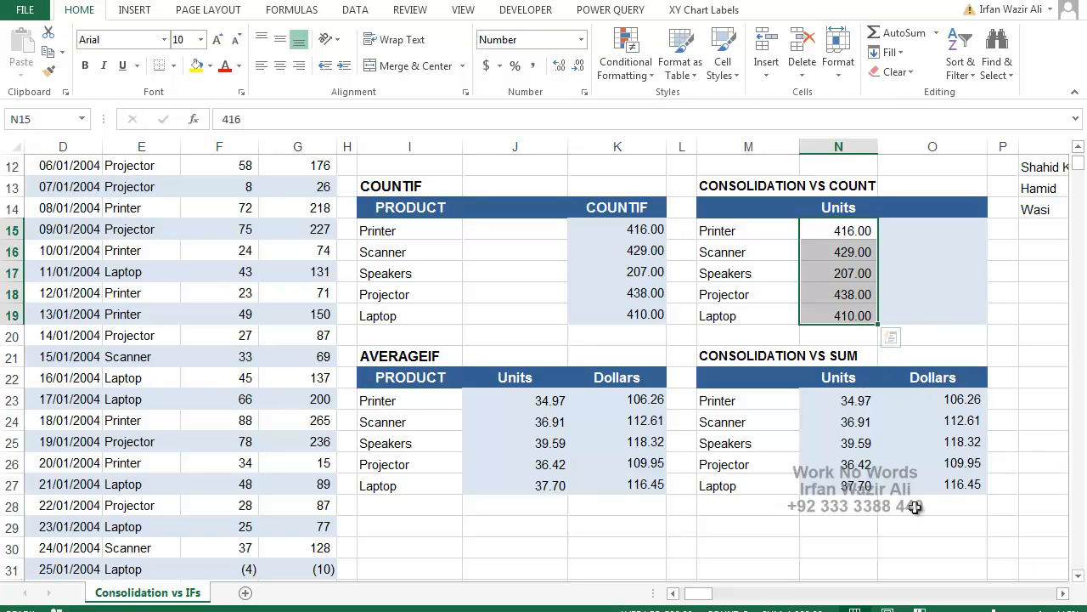
Step: Examine the SUMIF formulas in R7 and S7 that total Units and Dollars by name
scroll(915, 507, "up", 4)
left_click(892, 288)
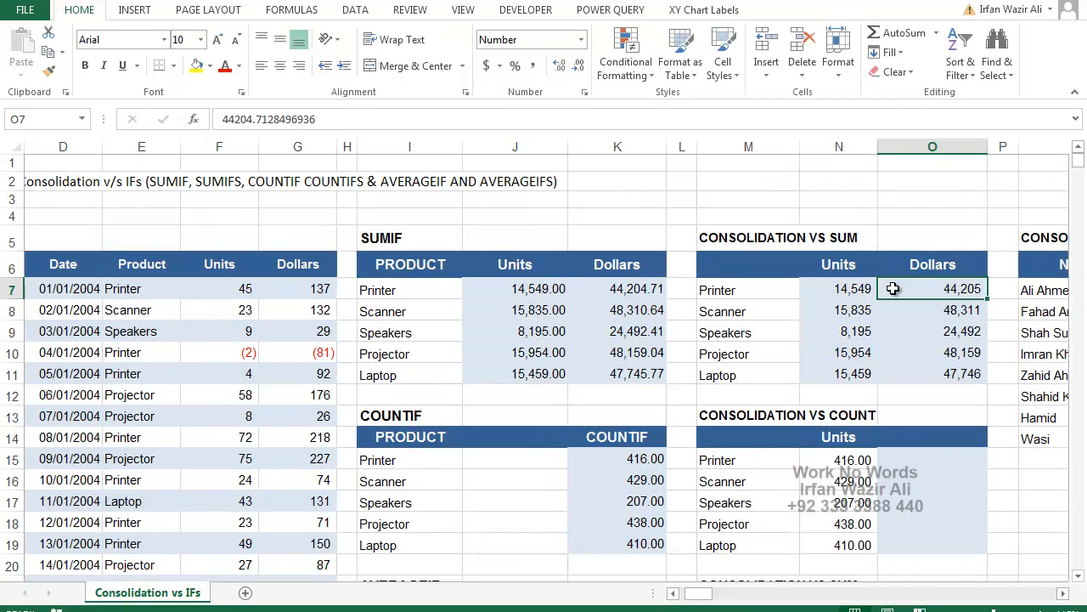
key("Right")
key("Right")
key("Right")
key("Right")
key("Right")
key("Right")
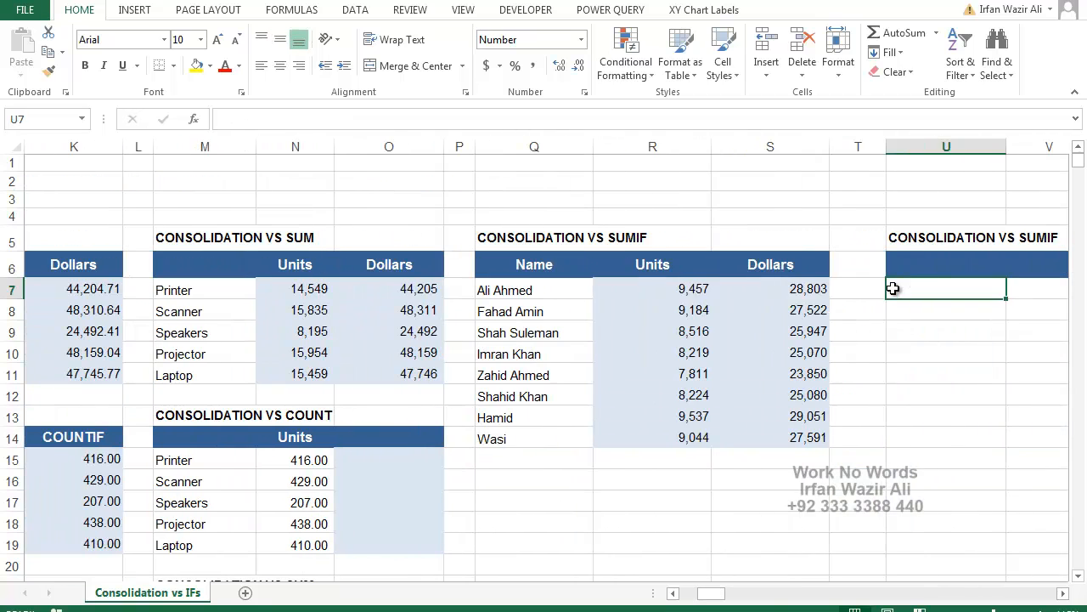
key("Left")
key("Left")
key("Left")
key("Left")
key("Left")
key("Right")
key("Right")
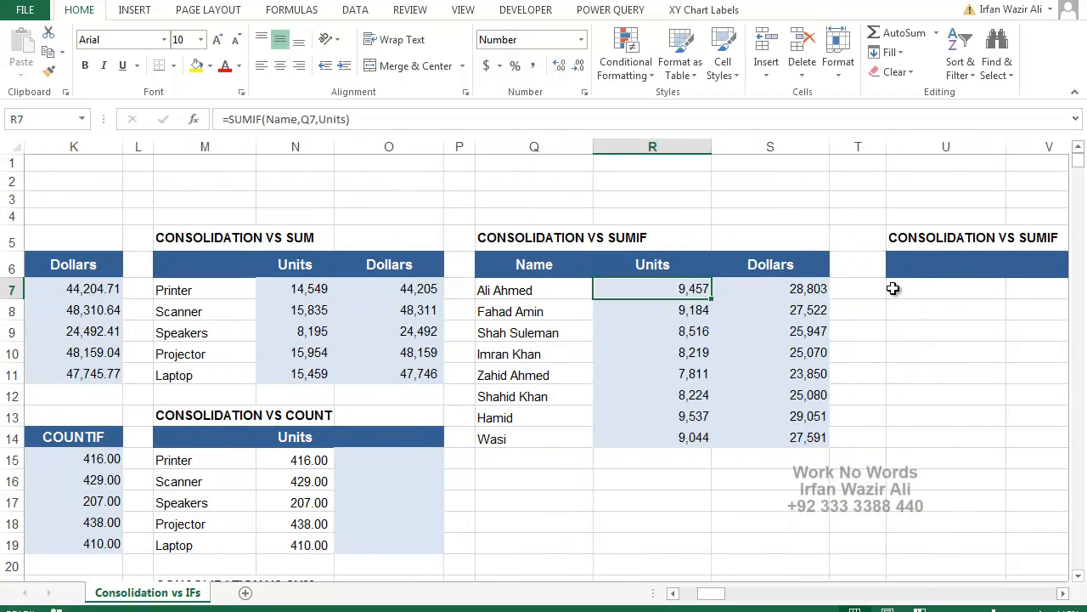
key("Right")
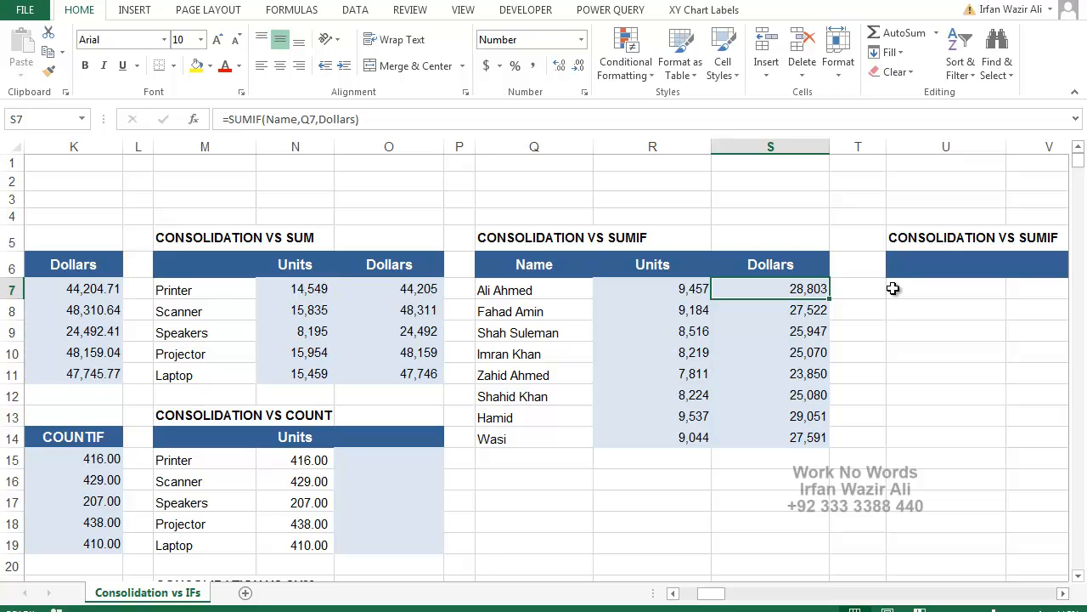
key("Left")
key("F2")
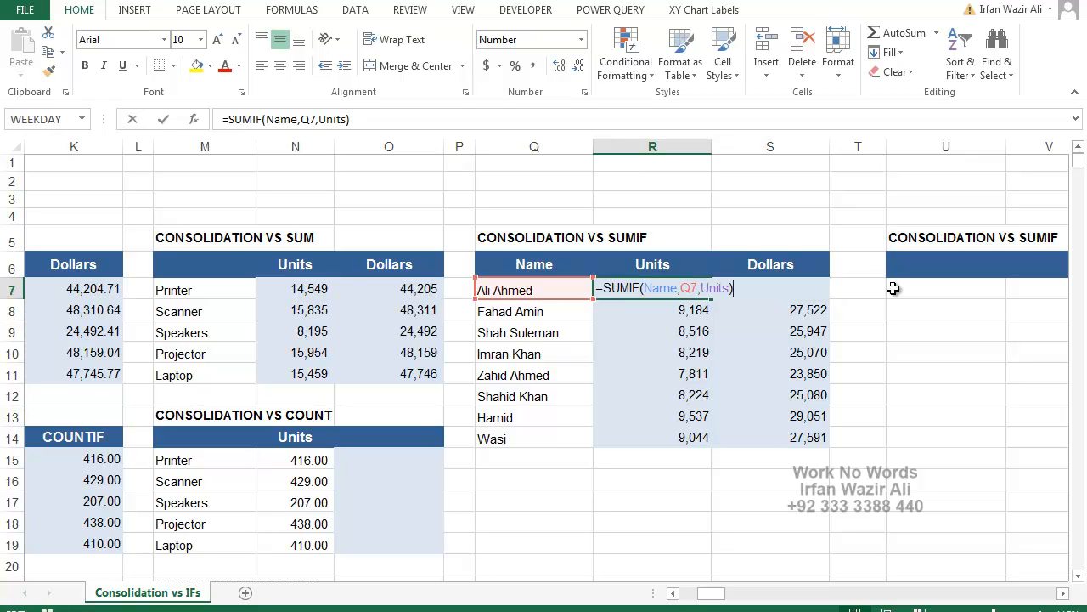
key("Tab")
key("F2")
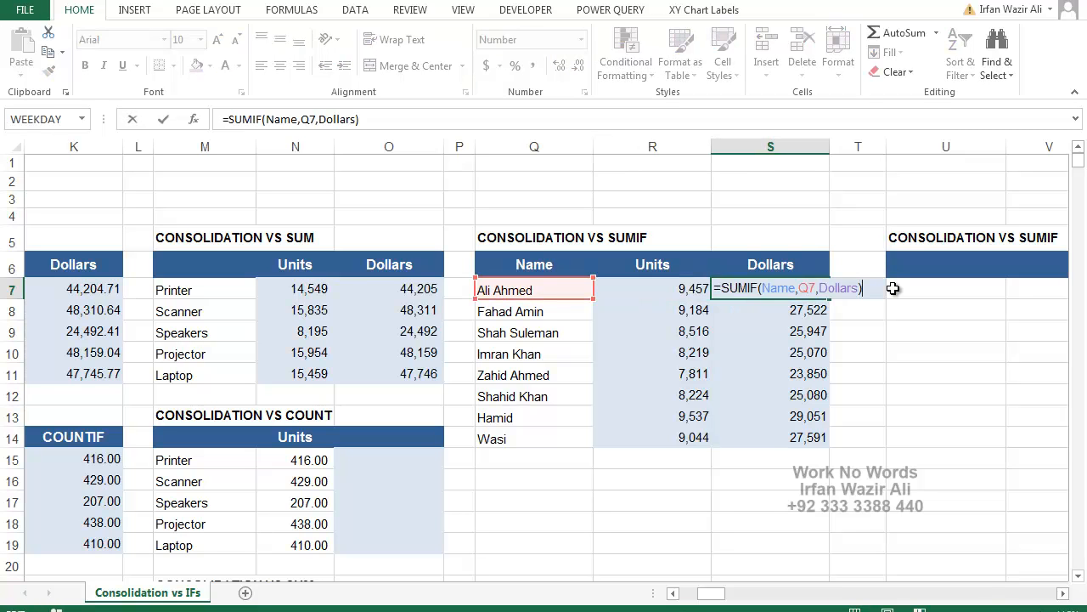
key("Tab")
Step: Open Consolidate for cell U6, delete the stored $E$6:$G$1906 reference and set the function to Sum
key("Tab")
key("Tab")
key("Tab")
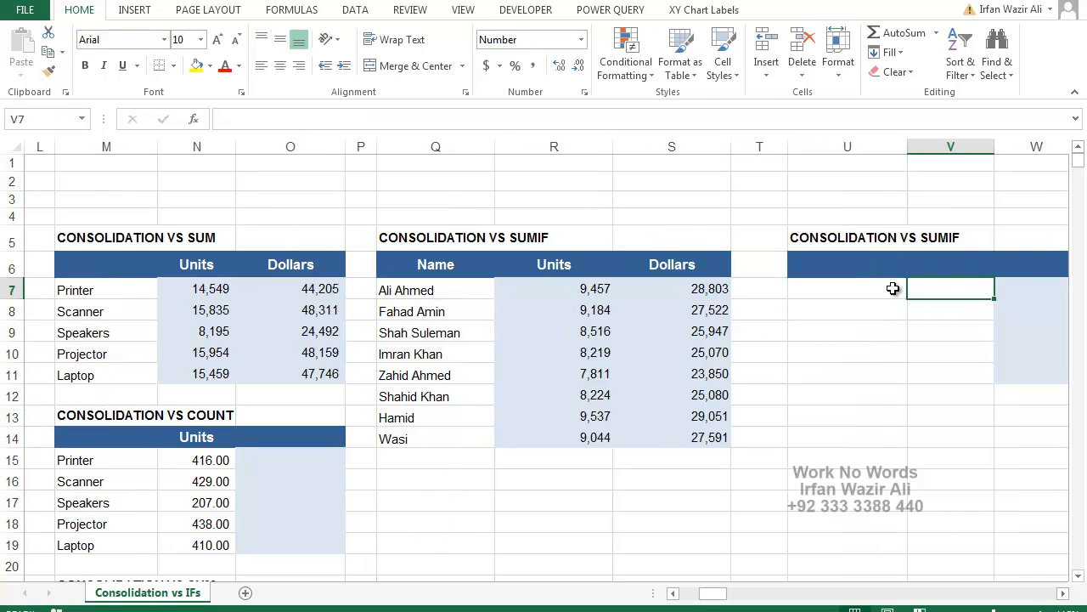
key("Left")
key("Left")
key("Up")
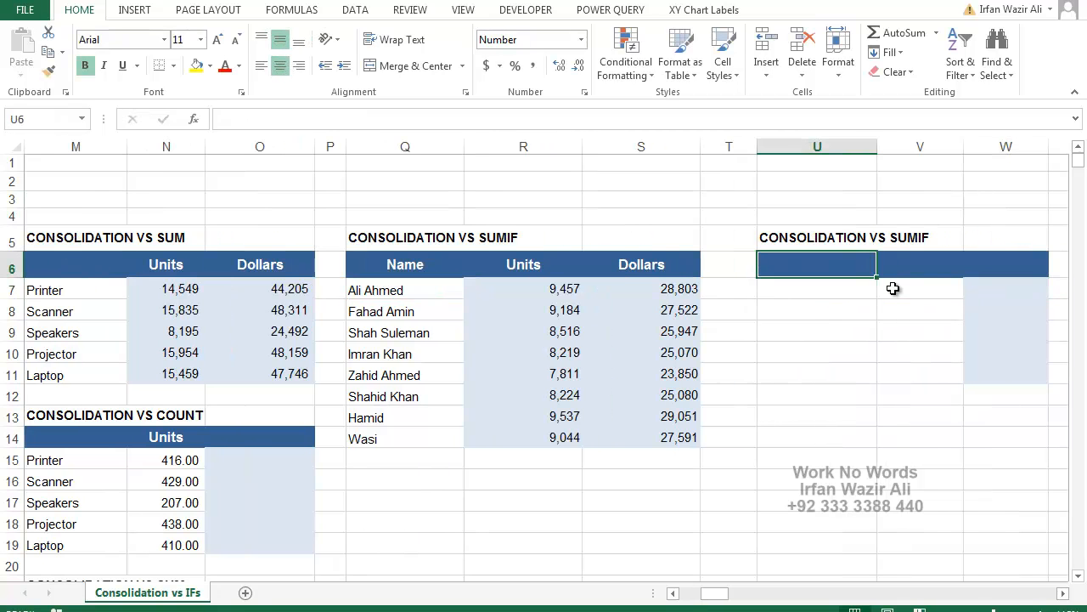
left_click(365, 12)
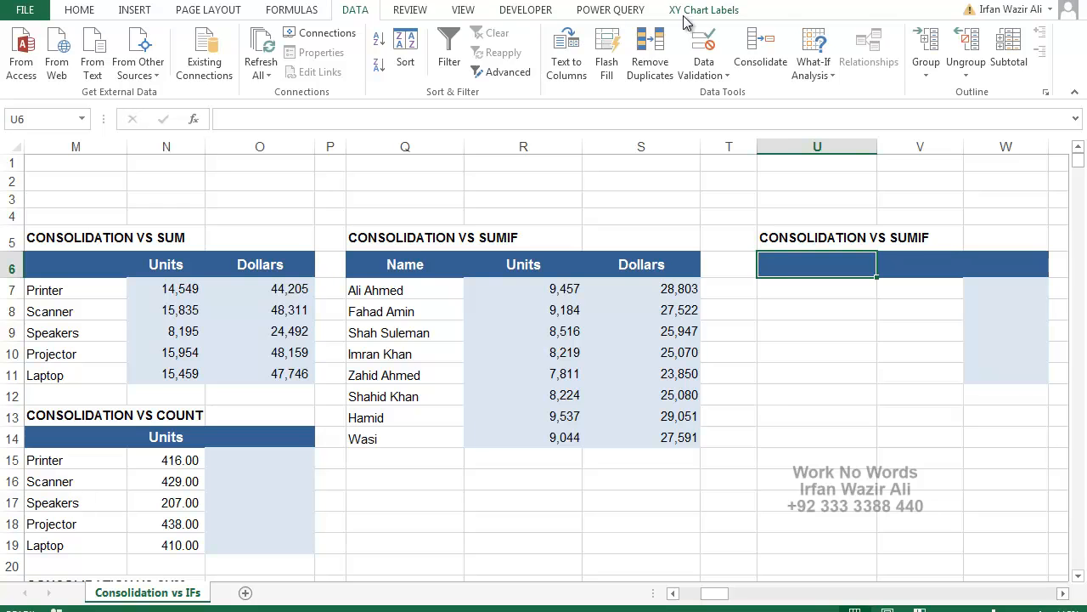
left_click(760, 51)
left_click(569, 263)
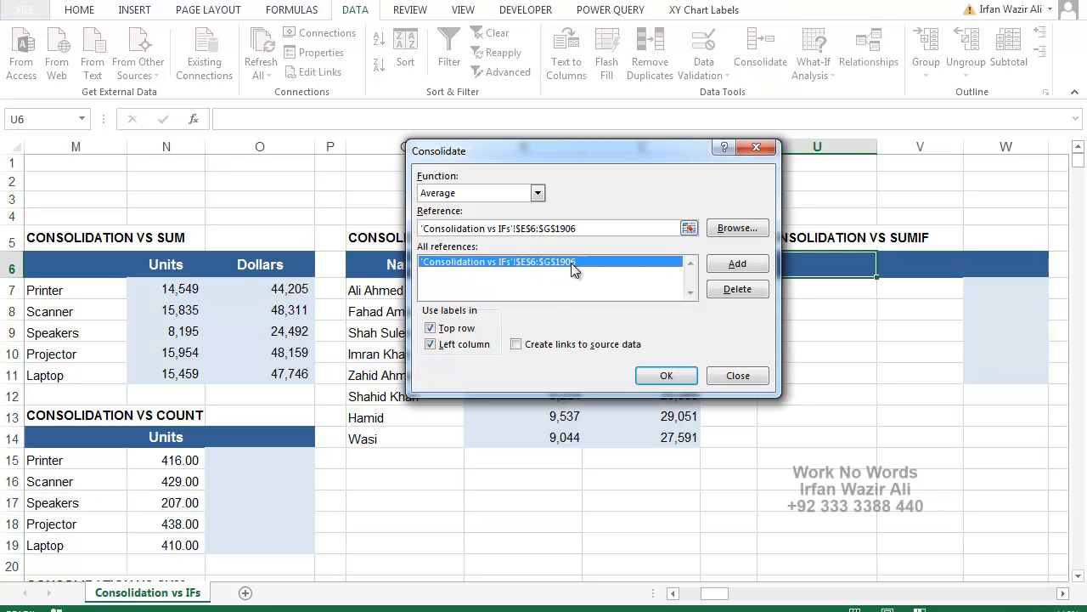
left_click(735, 288)
left_click(505, 192)
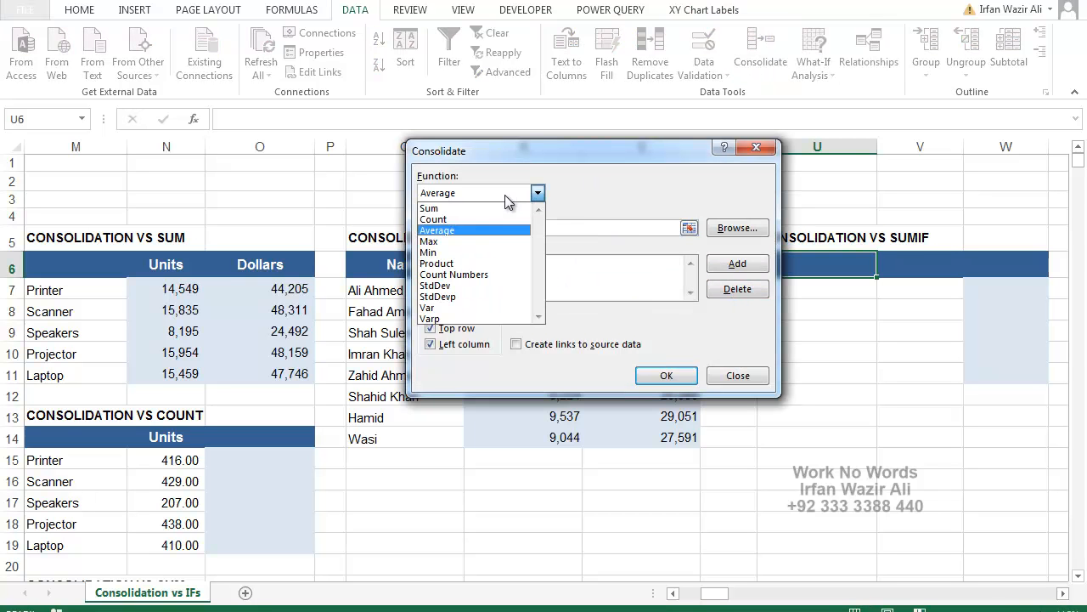
left_click(504, 208)
Step: Add the SalesRep-to-Dollars range $C$6:$G$1906 as the reference and run the Sum consolidation into U6
left_click(500, 226)
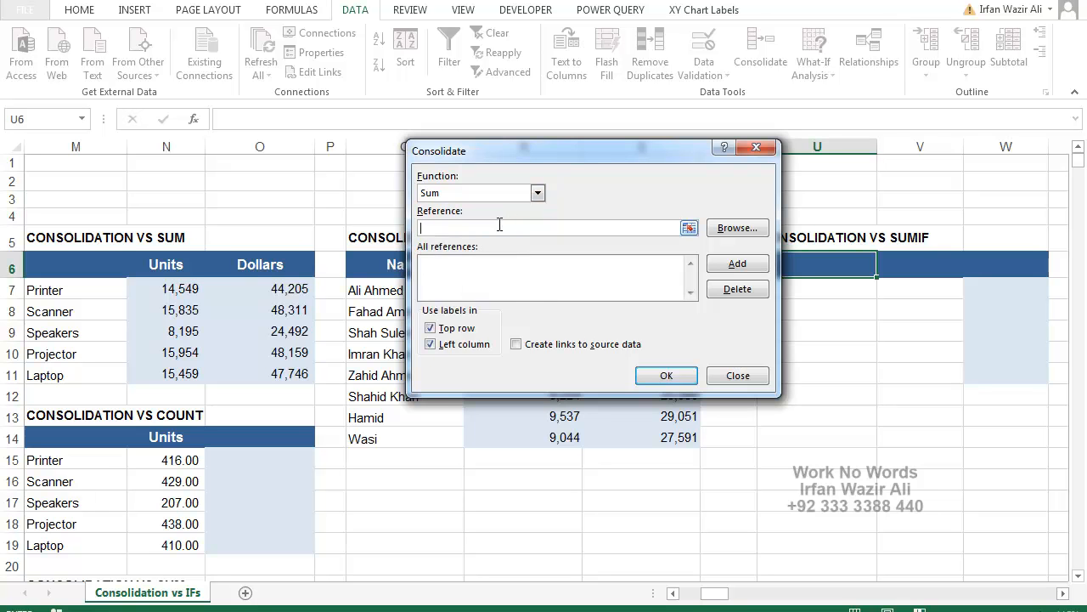
left_click_drag(713, 594, 692, 597)
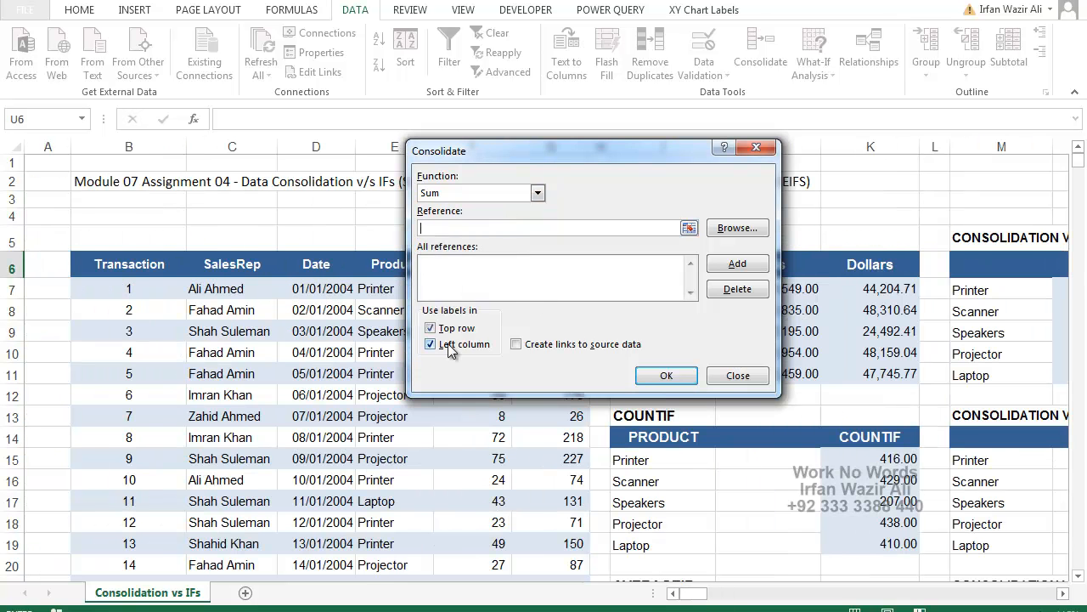
left_click_drag(497, 148, 440, 374)
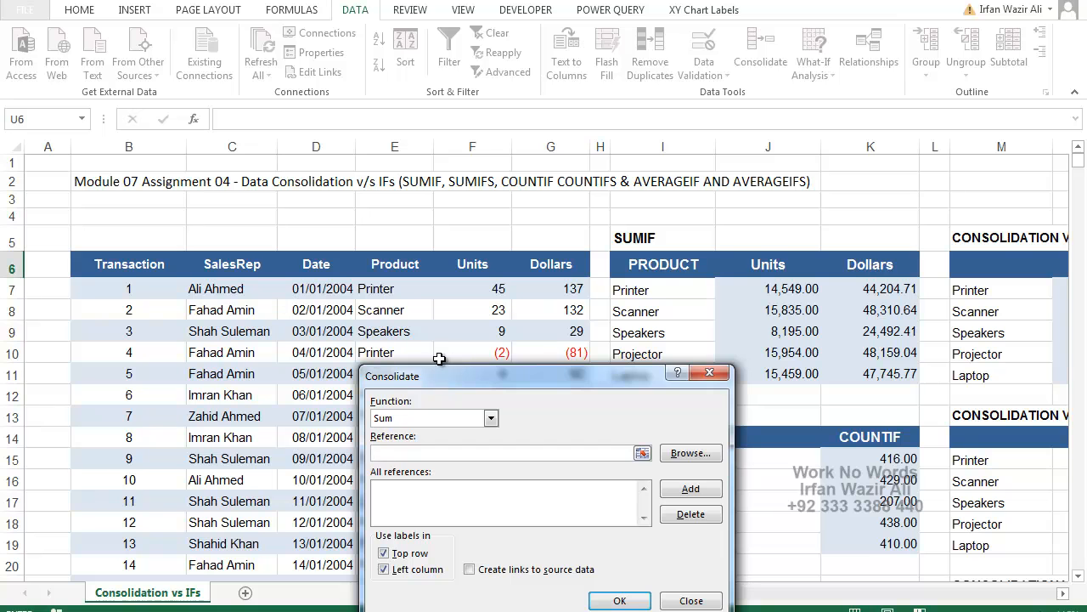
left_click(230, 269)
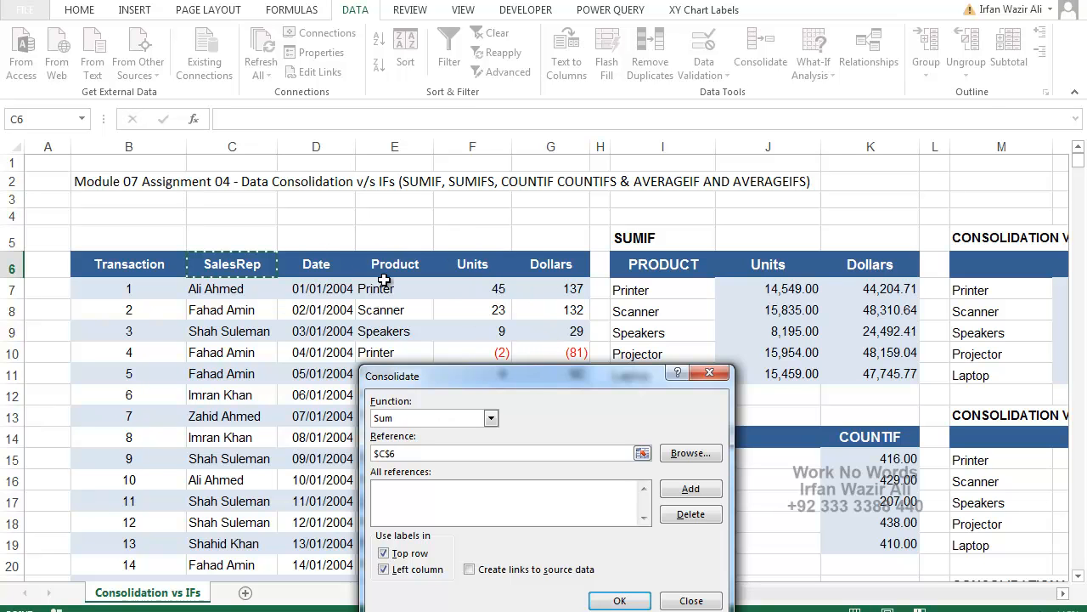
left_click_drag(242, 270, 522, 272)
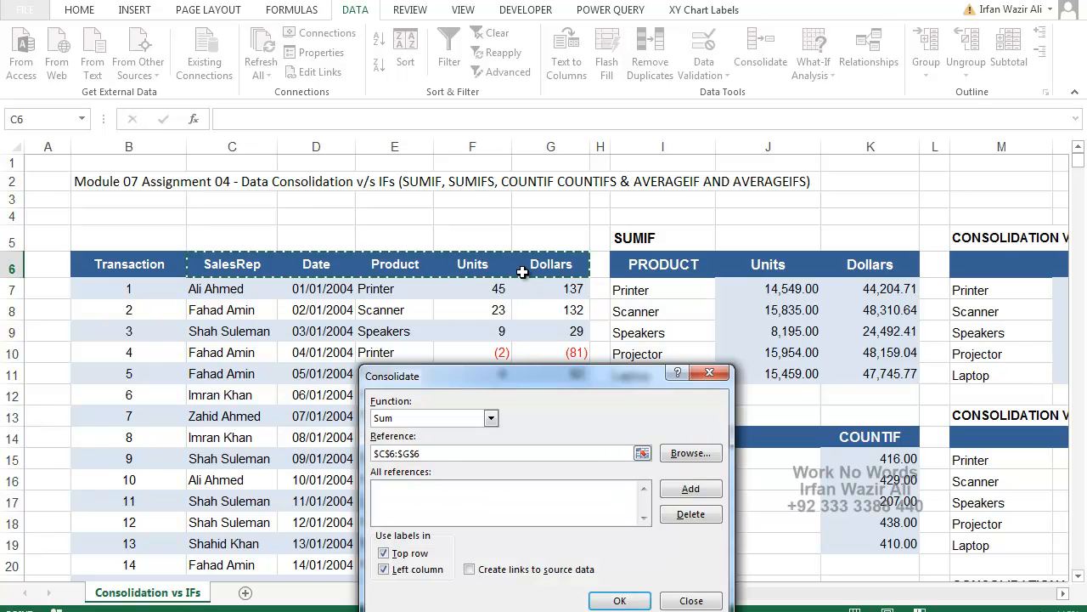
key("ctrl+shift+Down")
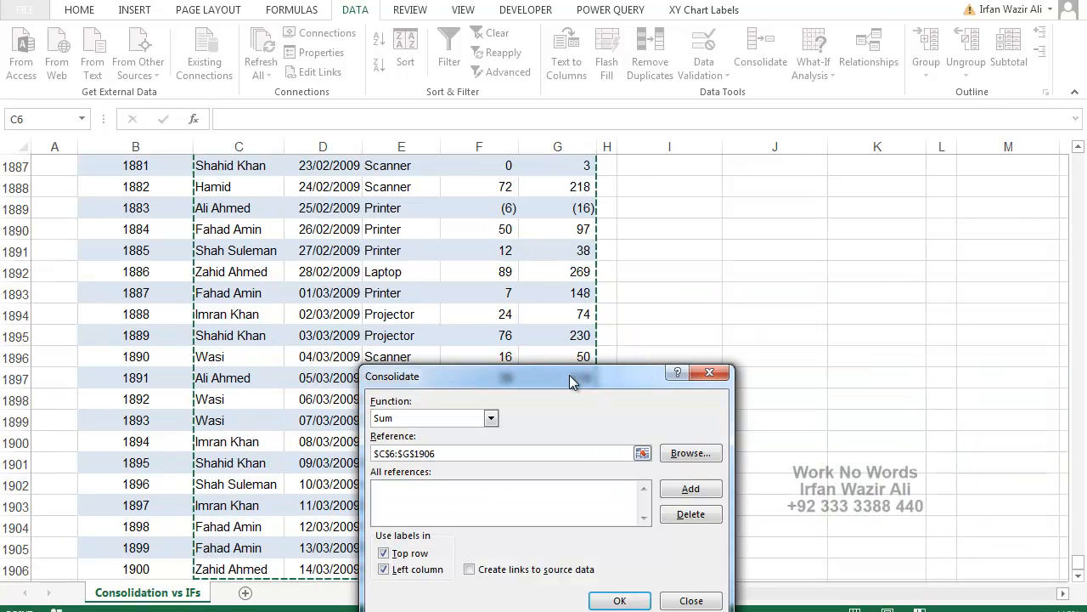
left_click_drag(578, 375, 573, 110)
left_click(678, 225)
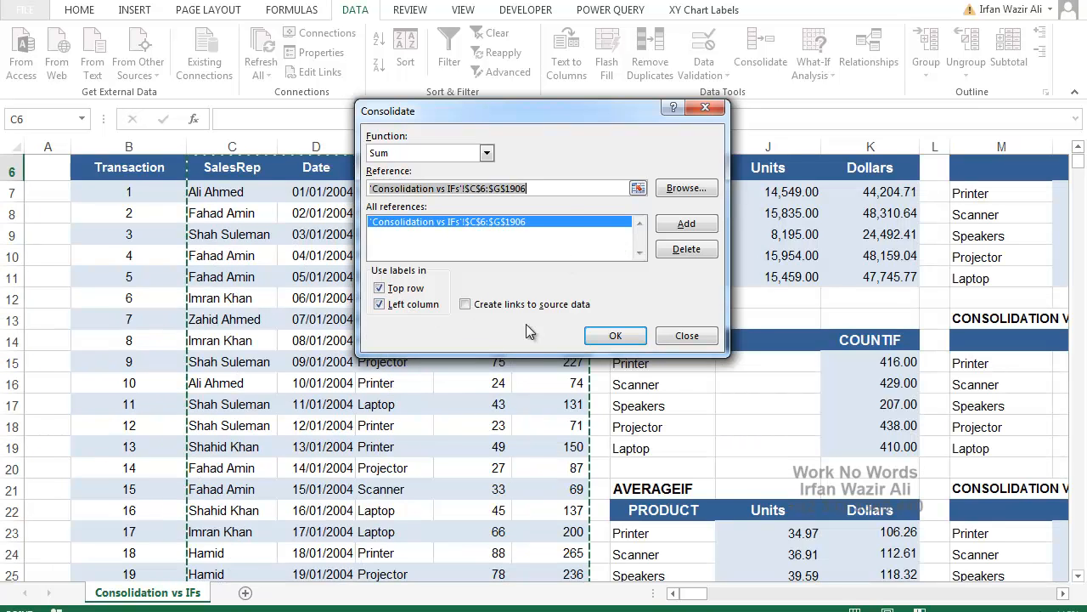
left_click(615, 335)
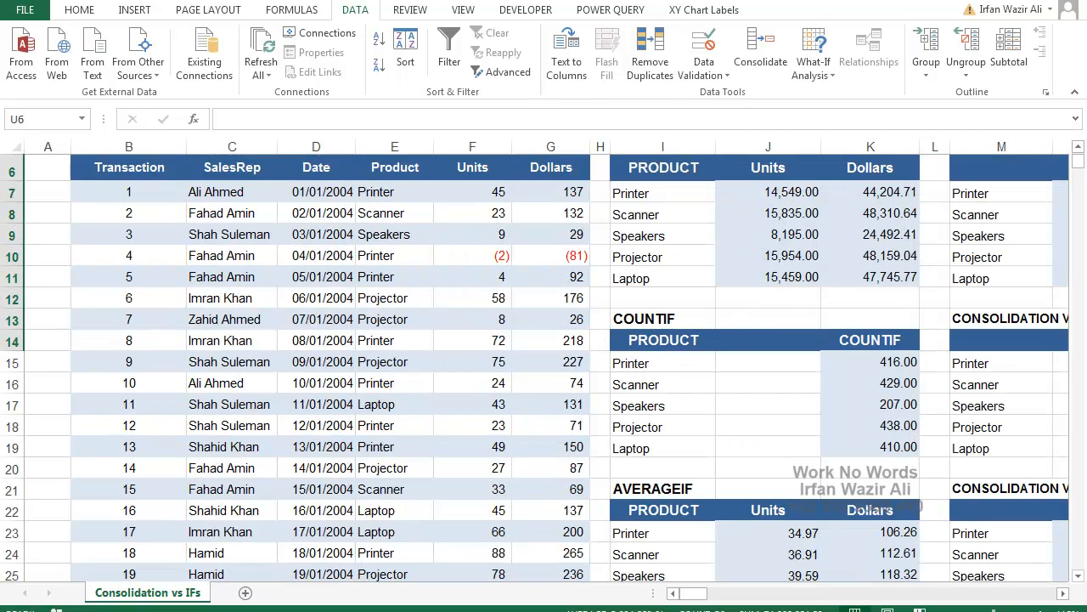
Step: Delete the unneeded Date and Product columns V:W from the consolidation by sales rep
left_click(1061, 593)
left_click(1061, 595)
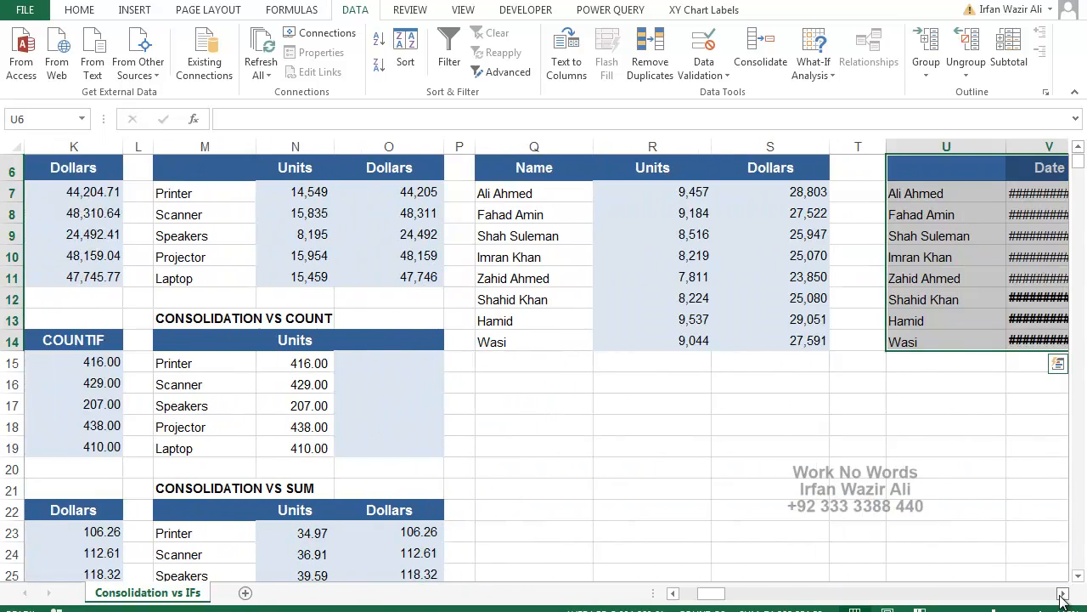
left_click(556, 387)
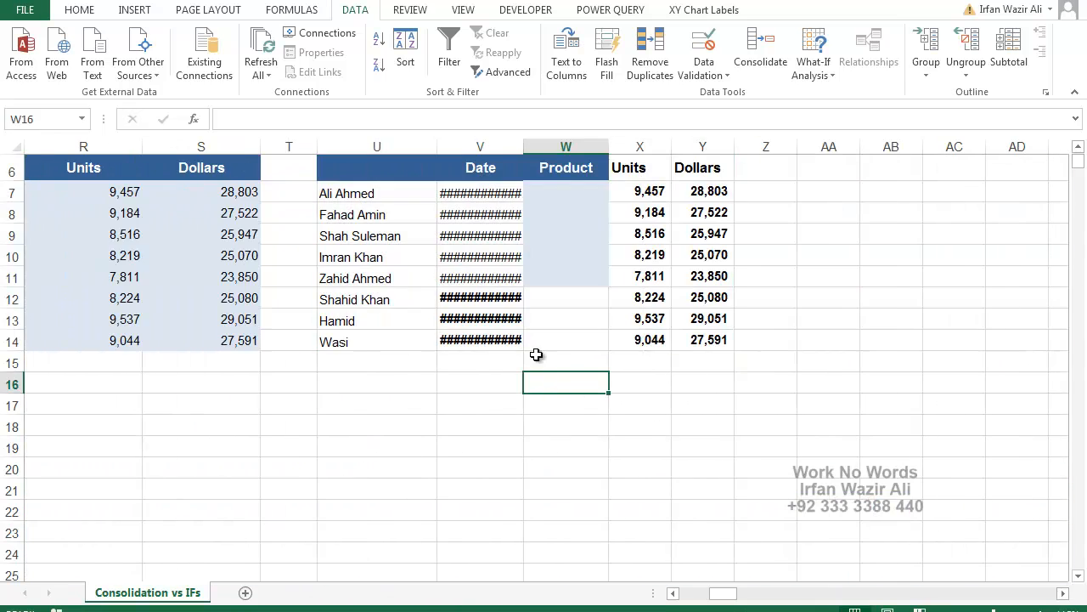
left_click_drag(502, 147, 584, 145)
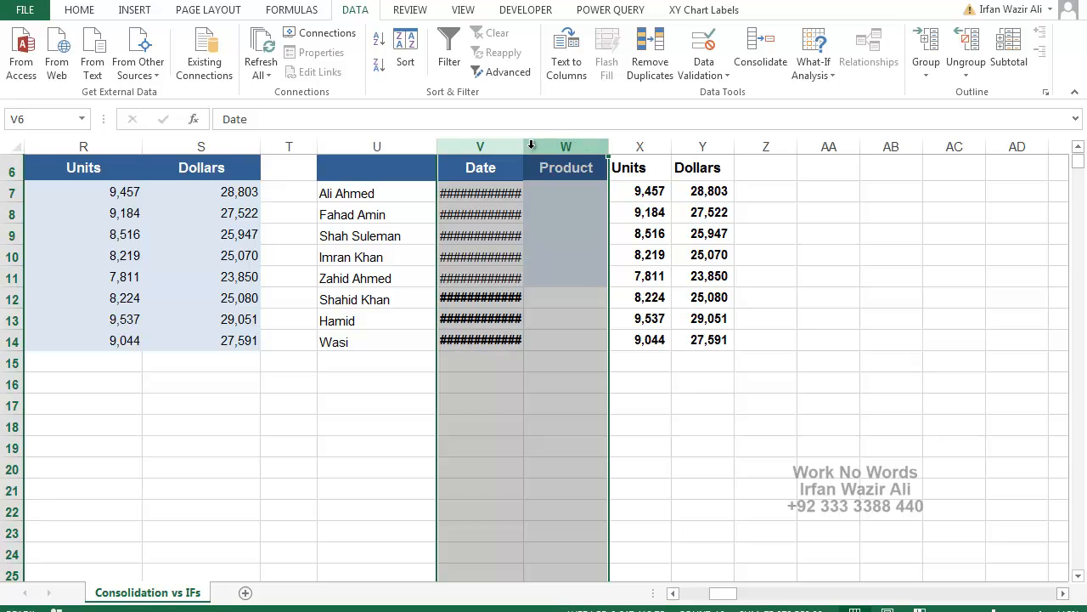
right_click(493, 146)
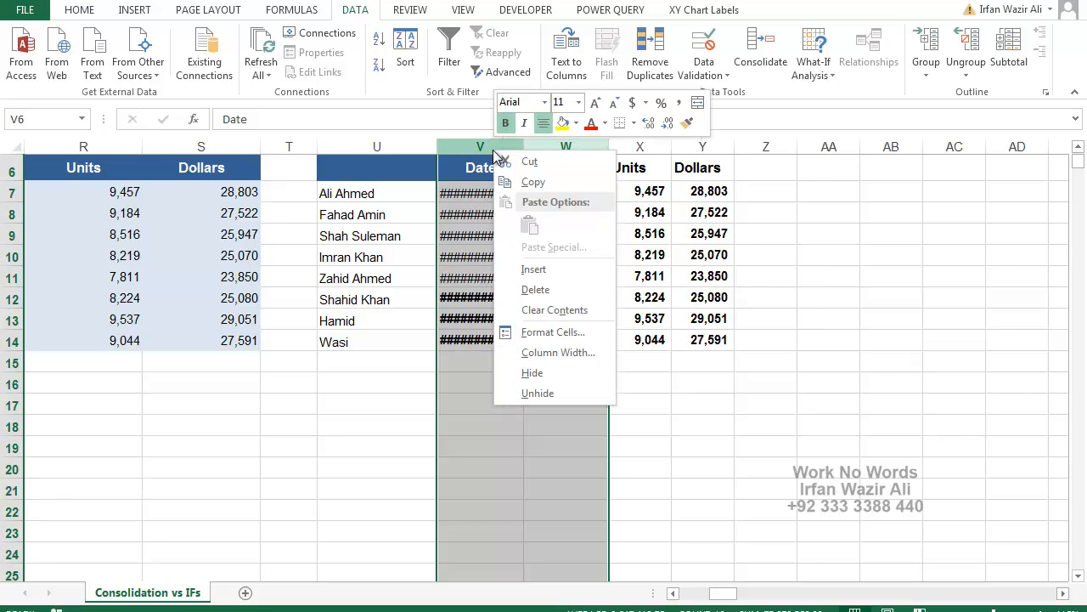
left_click(548, 285)
left_click(471, 294)
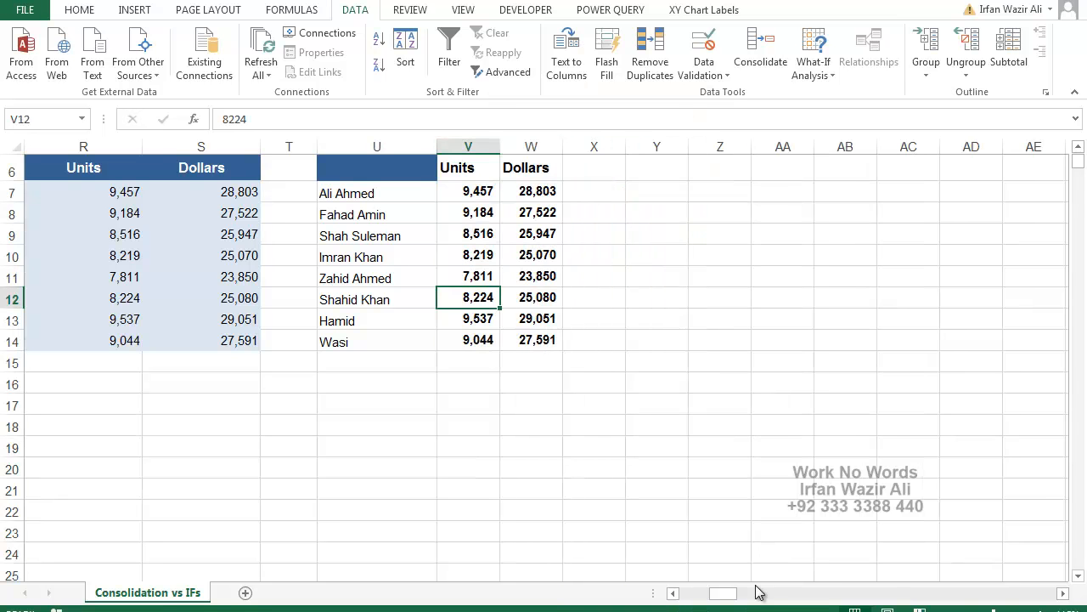
Step: Compare the by-name SUMIF formula in R7 with the consolidated Units and Dollars values in V7:W14
left_click_drag(732, 593, 714, 593)
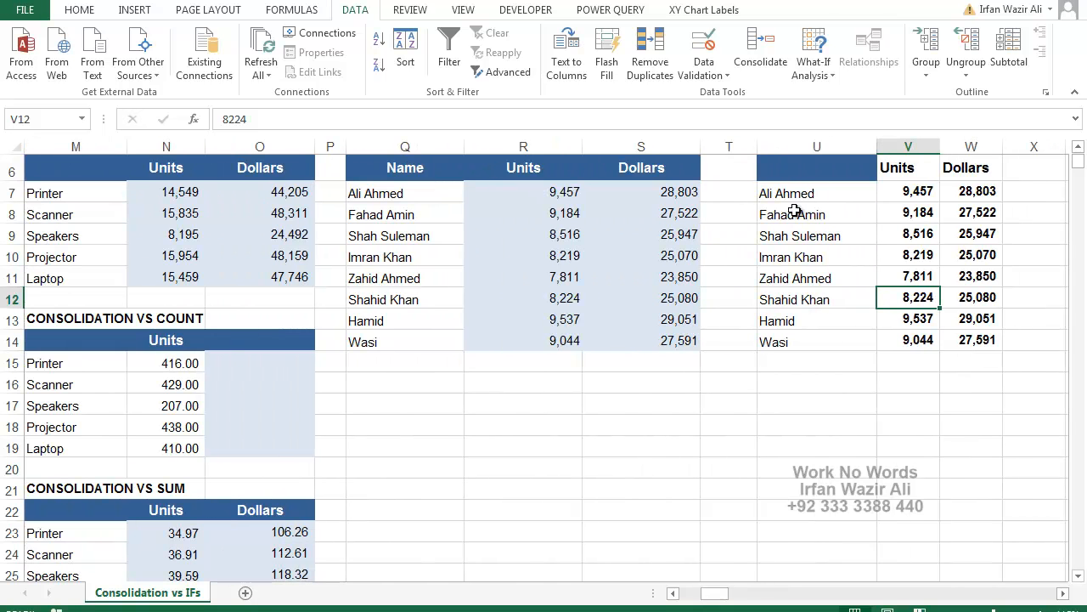
left_click(541, 192)
double_click(541, 192)
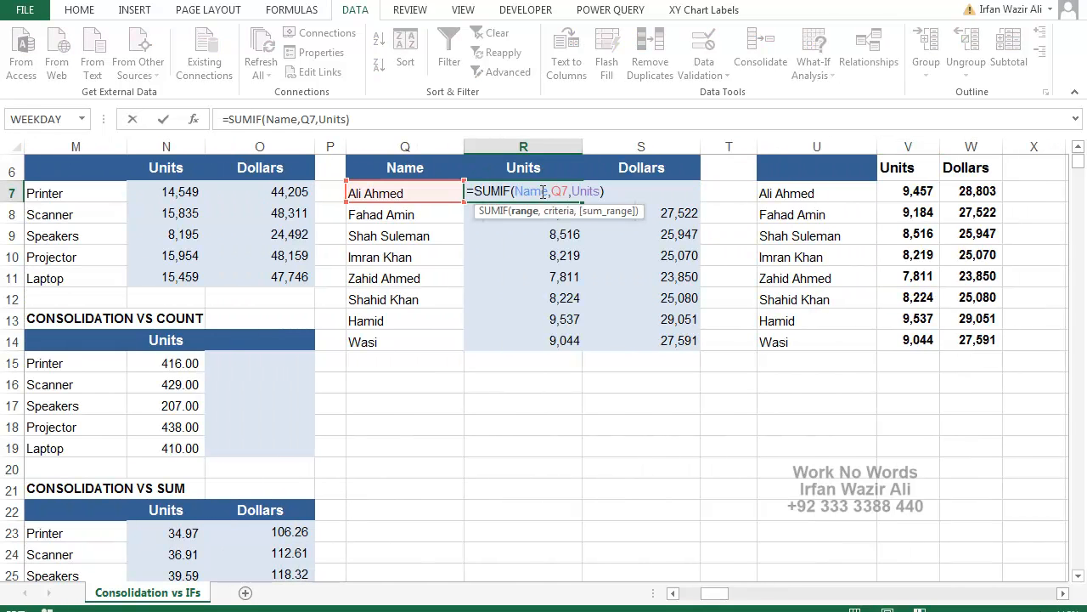
key("Escape")
left_click_drag(903, 192, 971, 333)
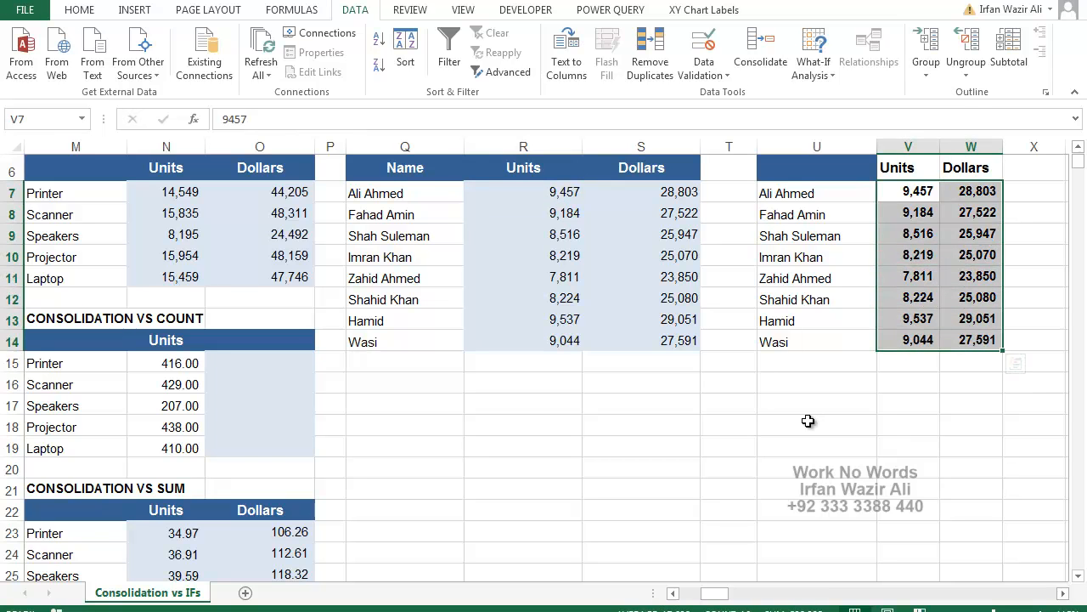